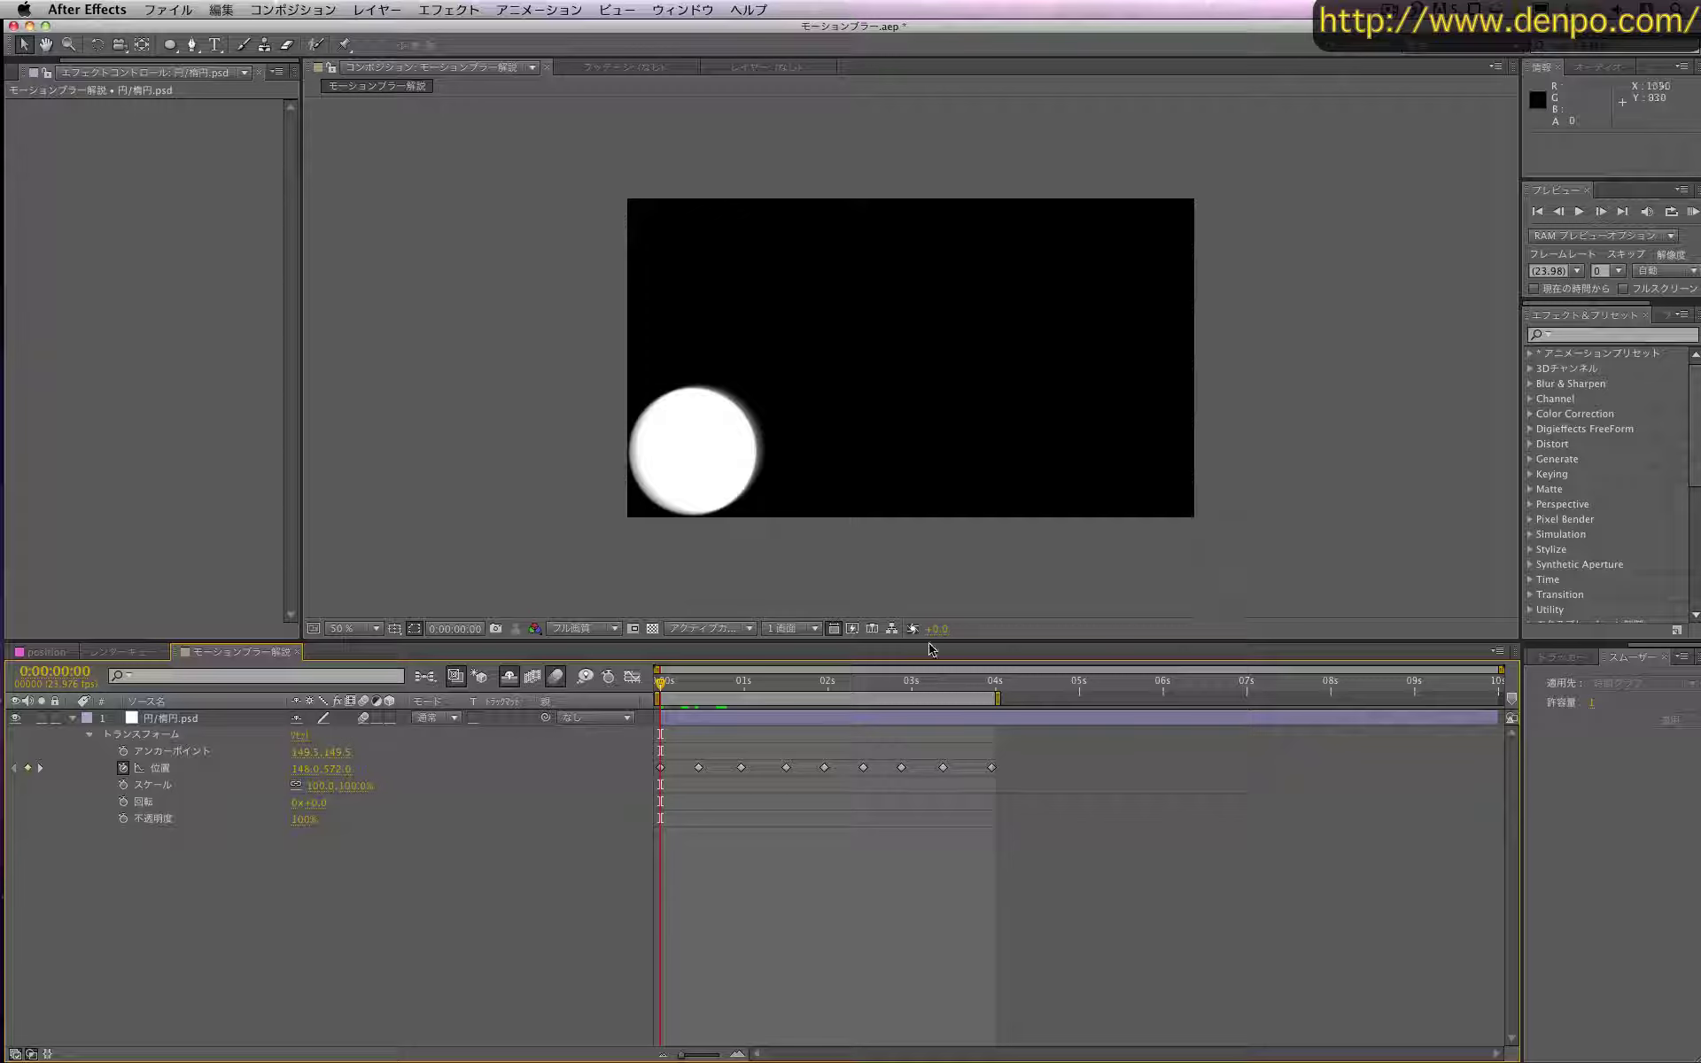
Step: Disable motion blur on the composition and the circle layer, then preview the sharp-edged movement
{"action": "left_click", "coordinate": [554, 680]}
{"action": "left_click", "coordinate": [362, 719]}
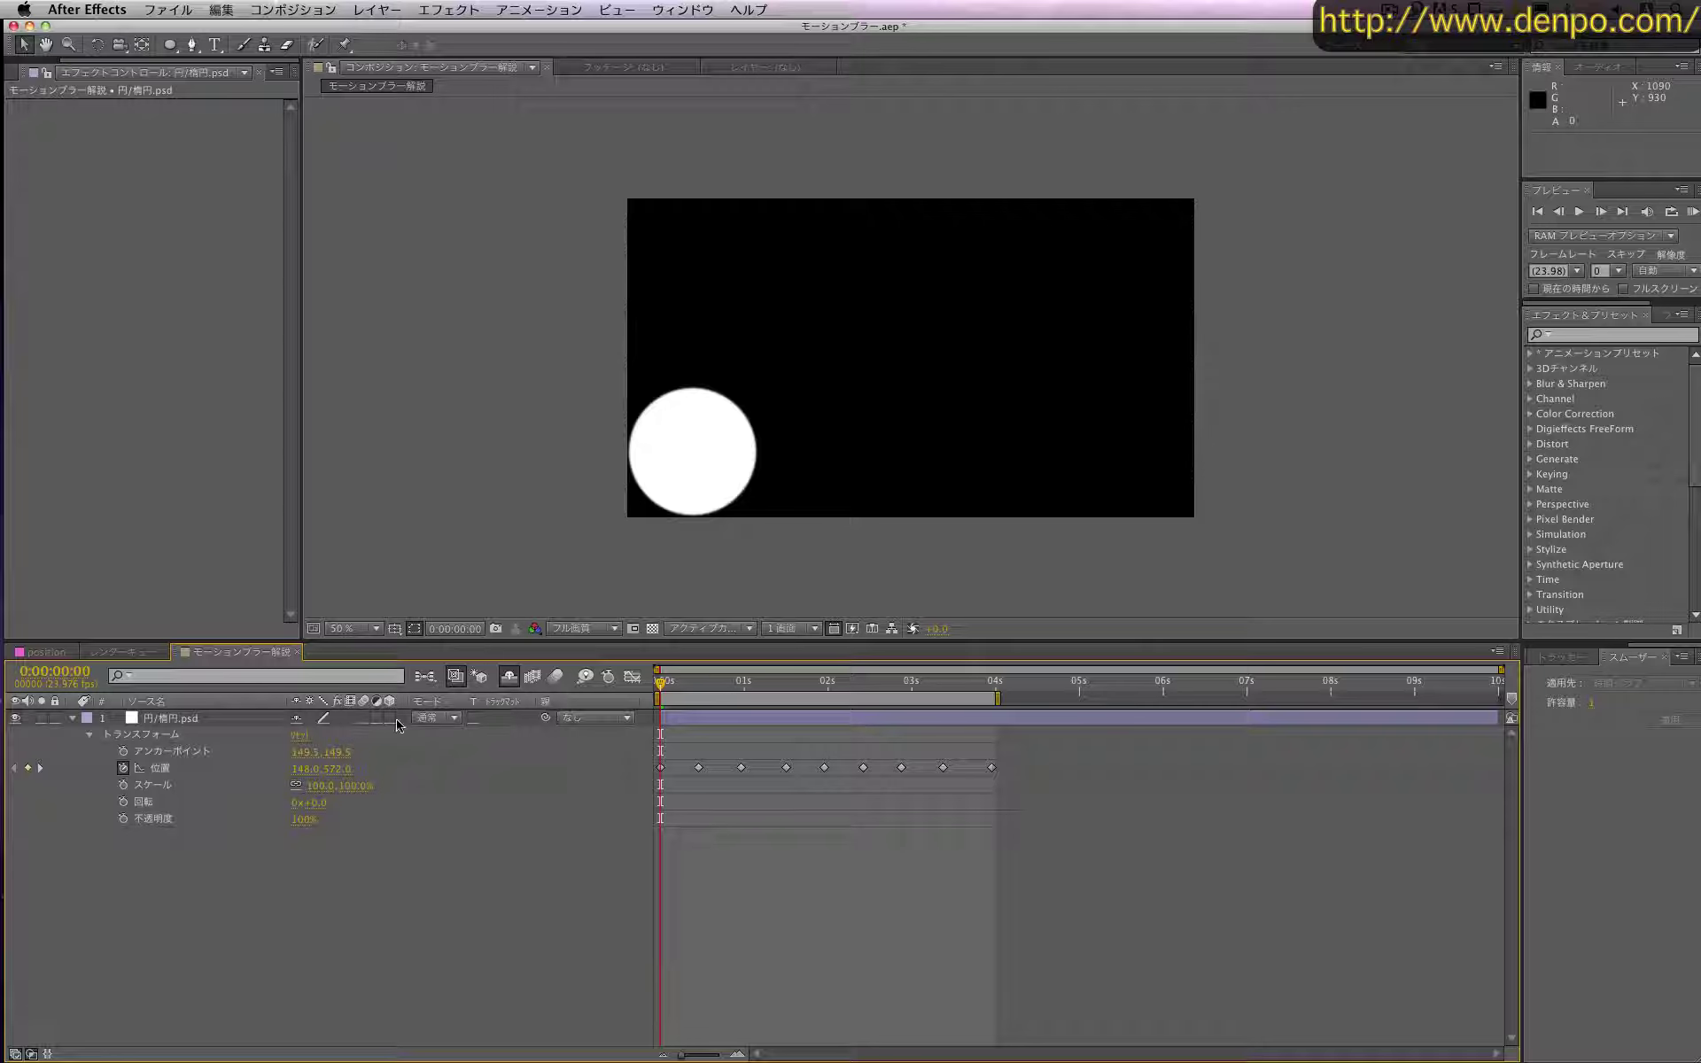
{"action": "left_click", "coordinate": [1692, 213]}
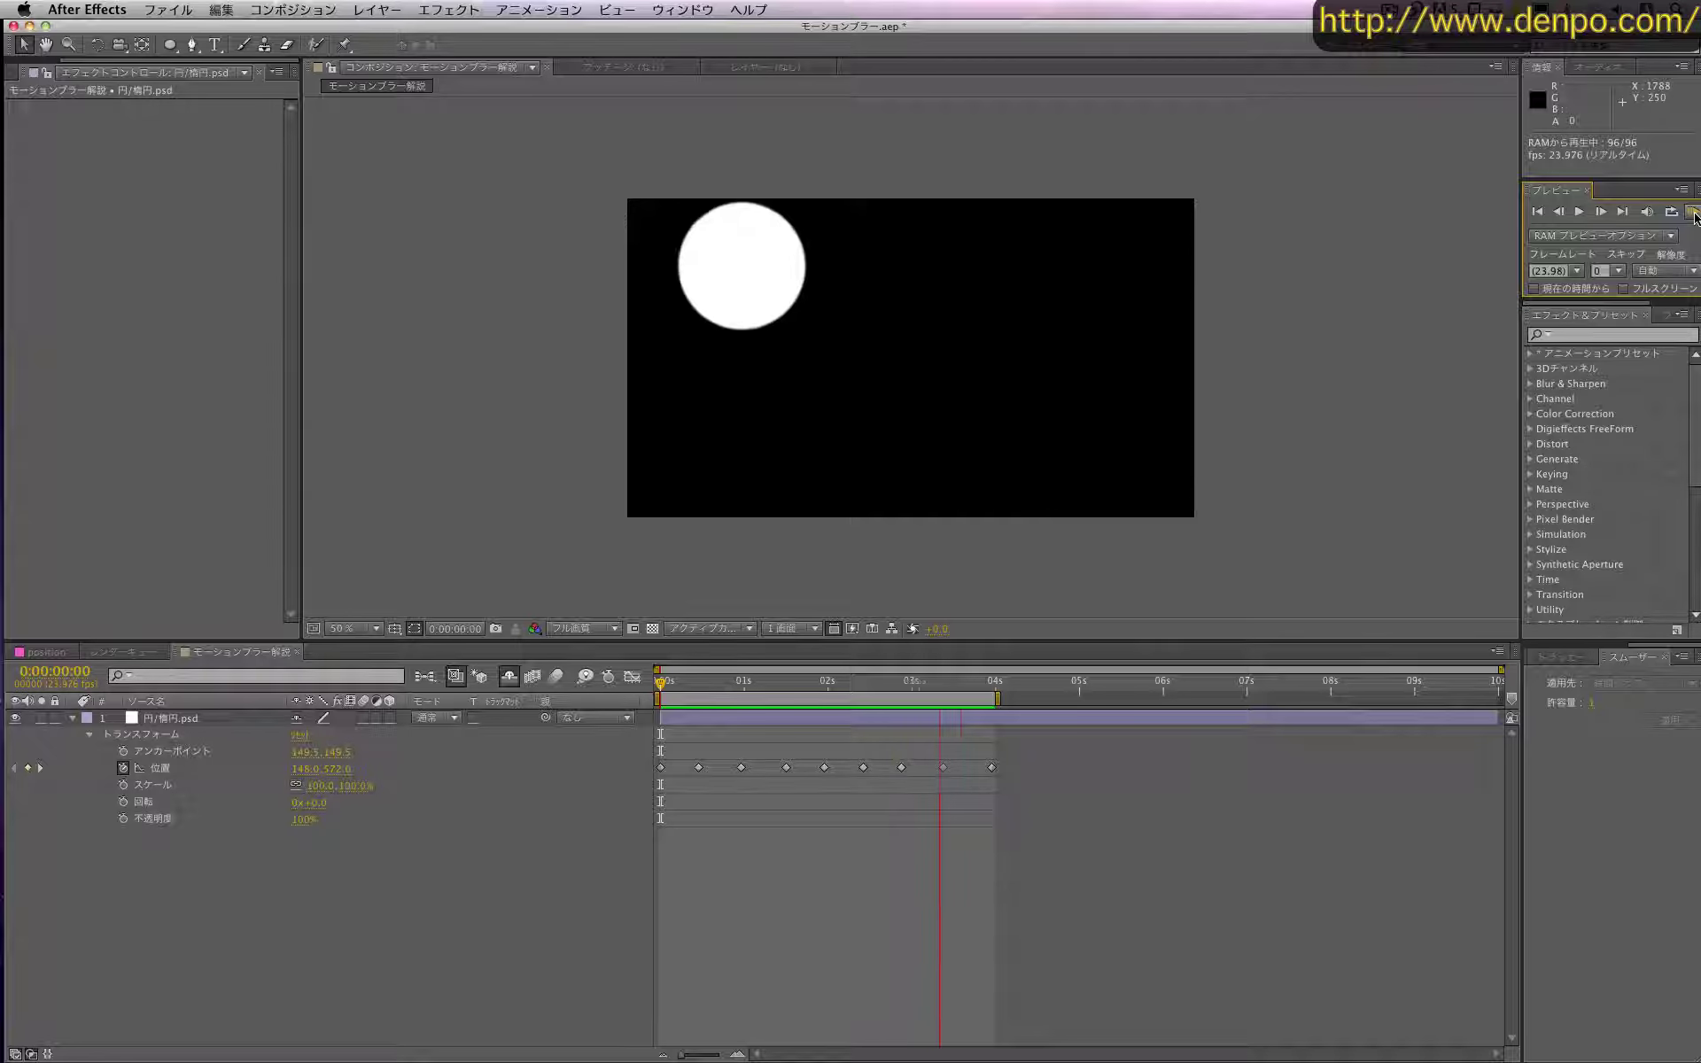
{"action": "left_click", "coordinate": [819, 559]}
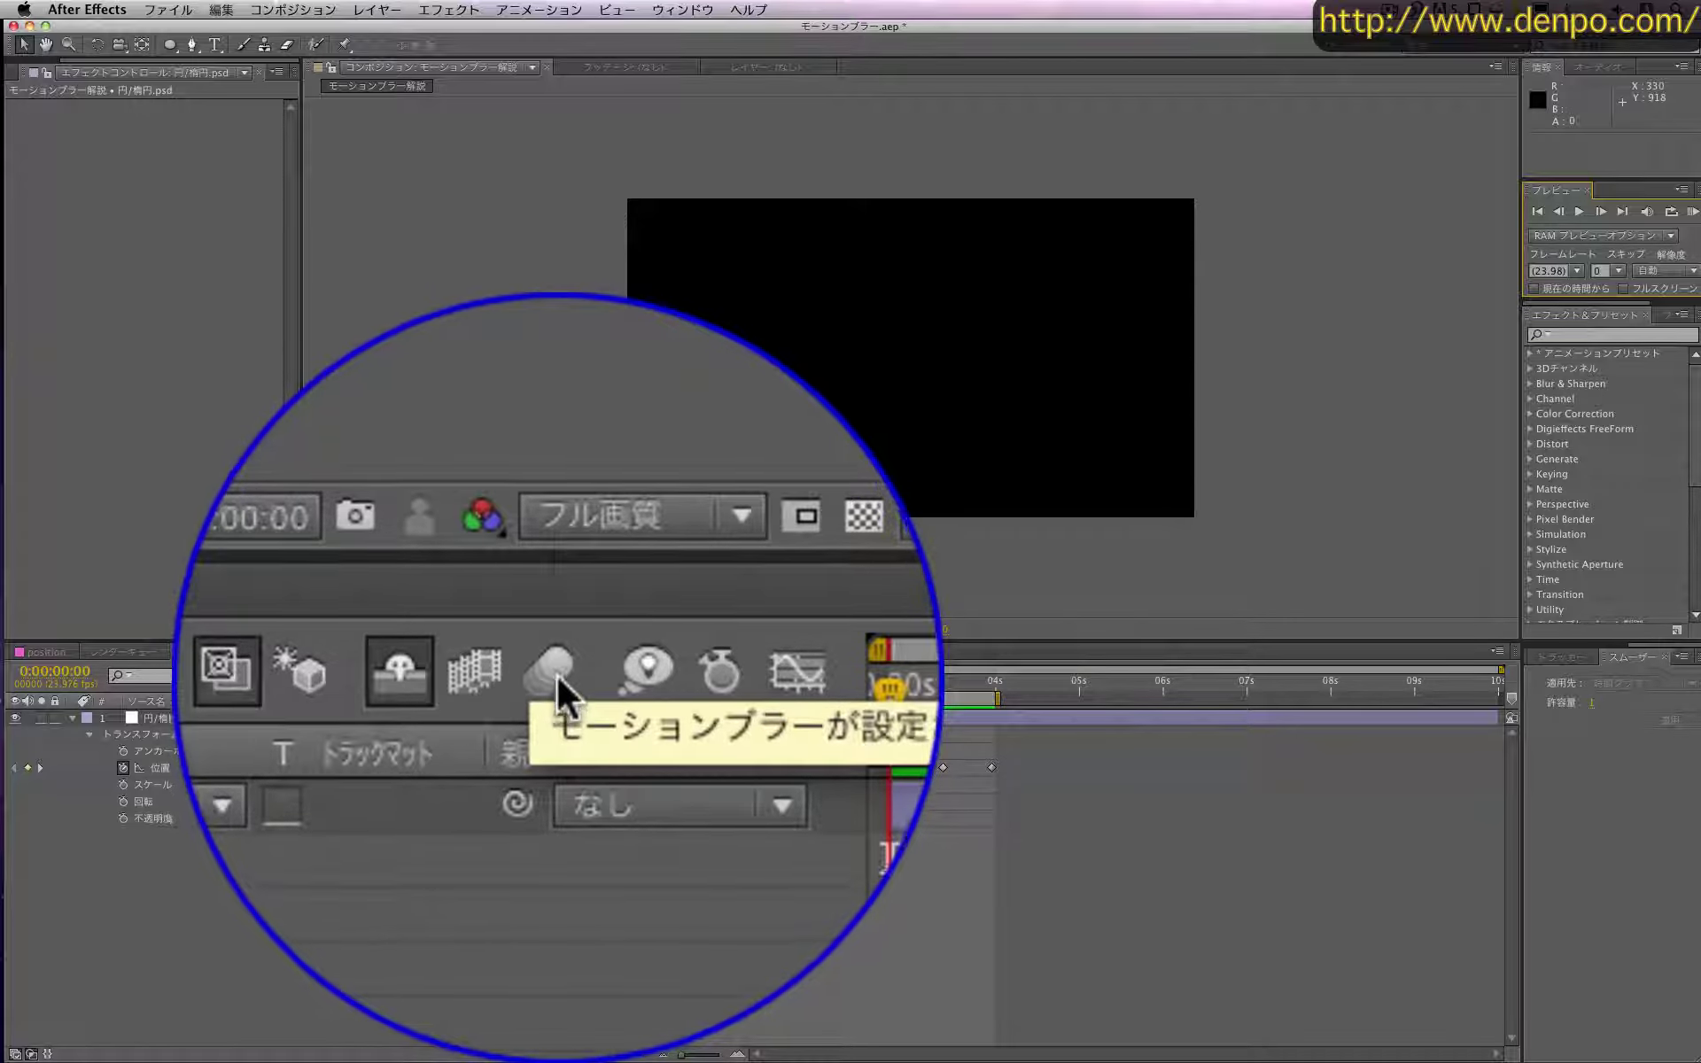
Step: Re-enable motion blur on the circle layer and composition, then run a 96-frame RAM preview
{"action": "left_click", "coordinate": [556, 673]}
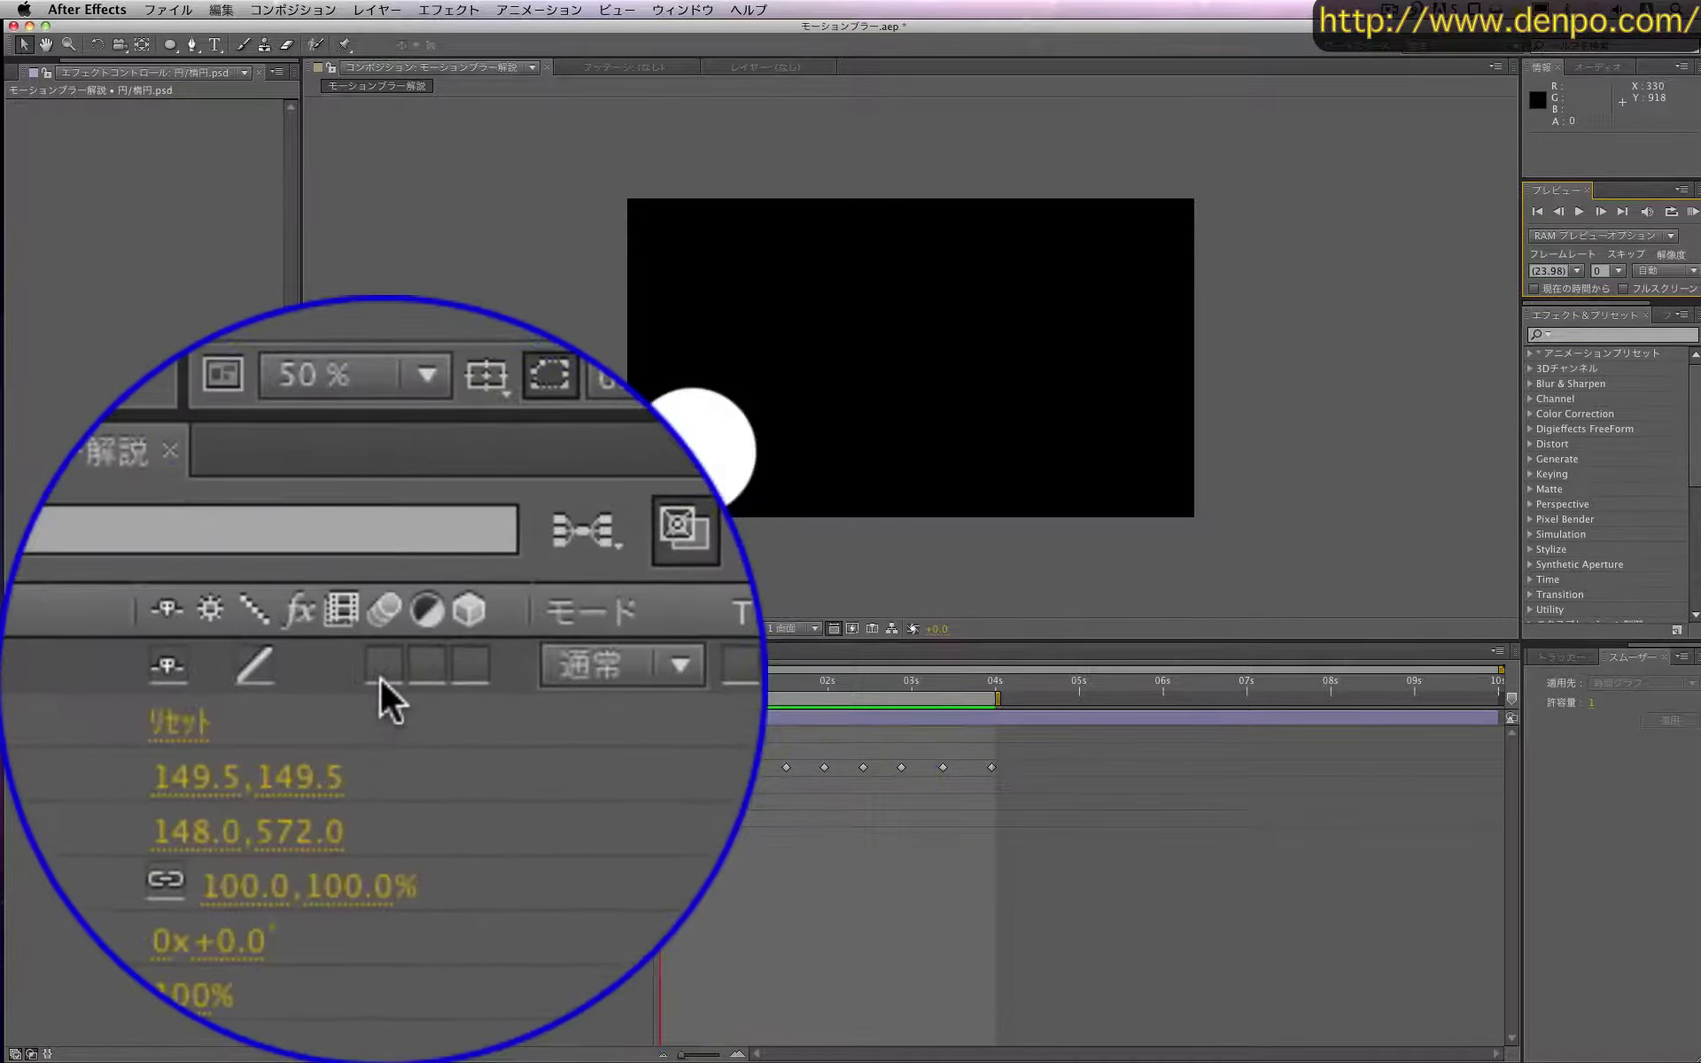
{"action": "left_click", "coordinate": [363, 725]}
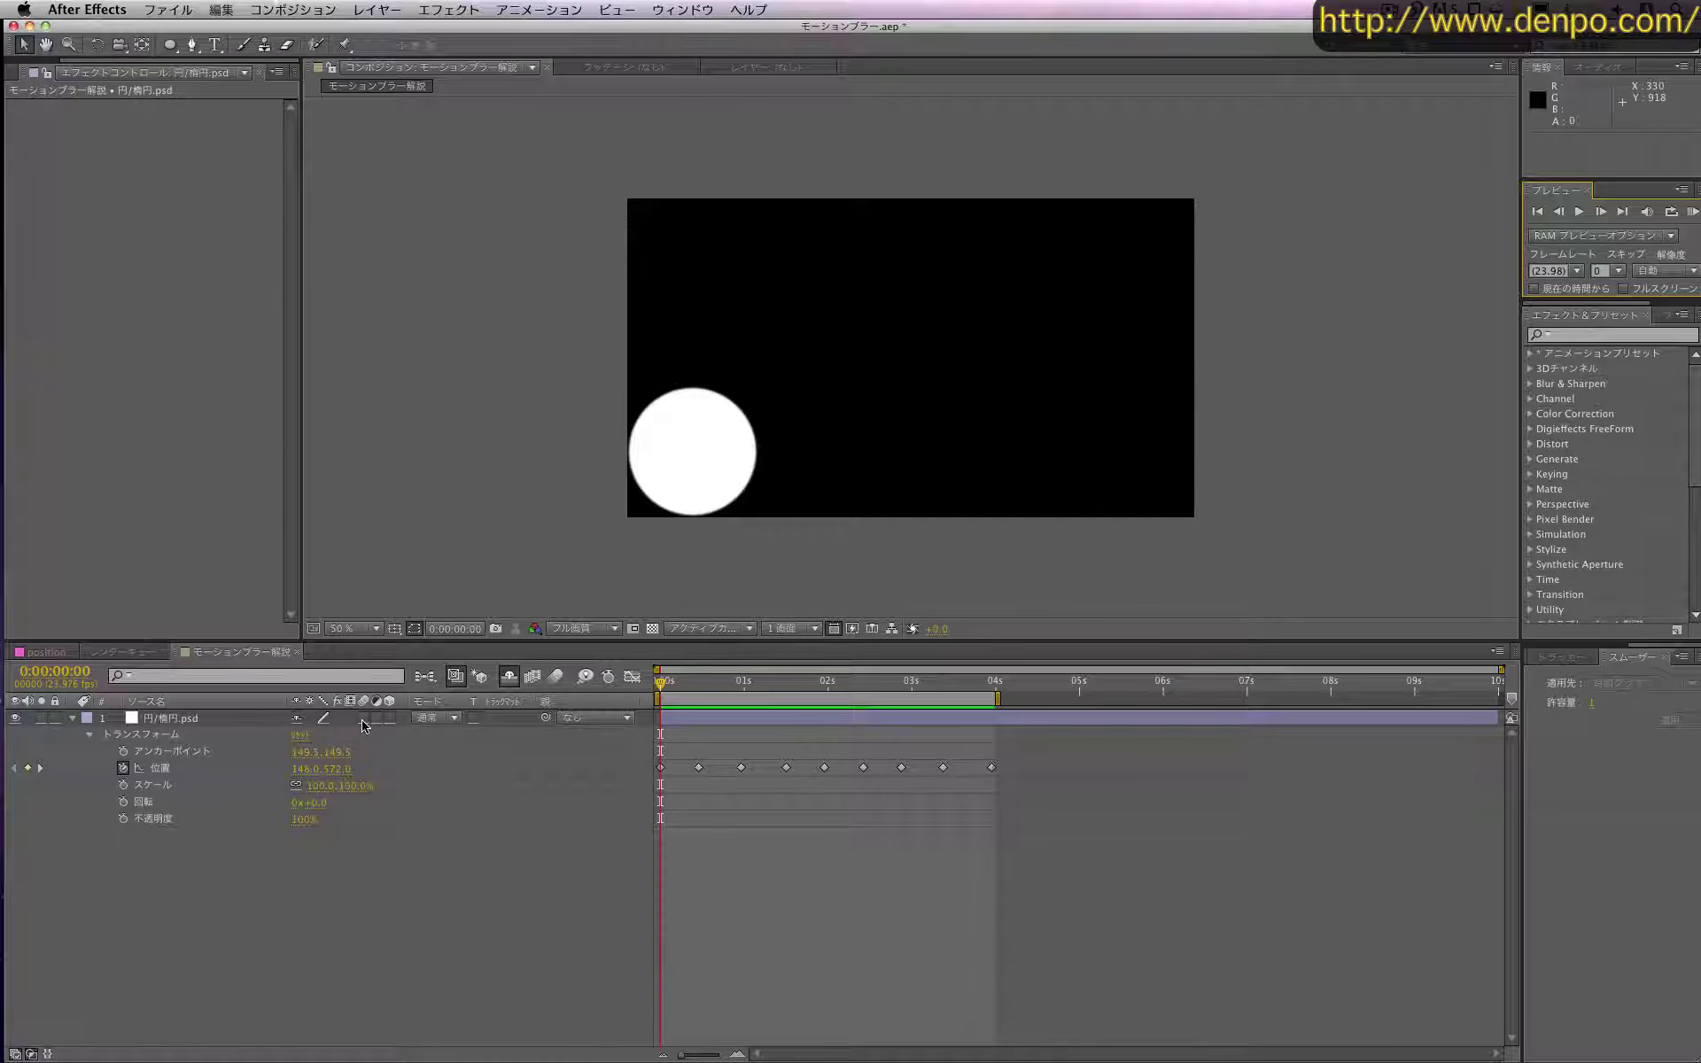
{"action": "left_click", "coordinate": [200, 723]}
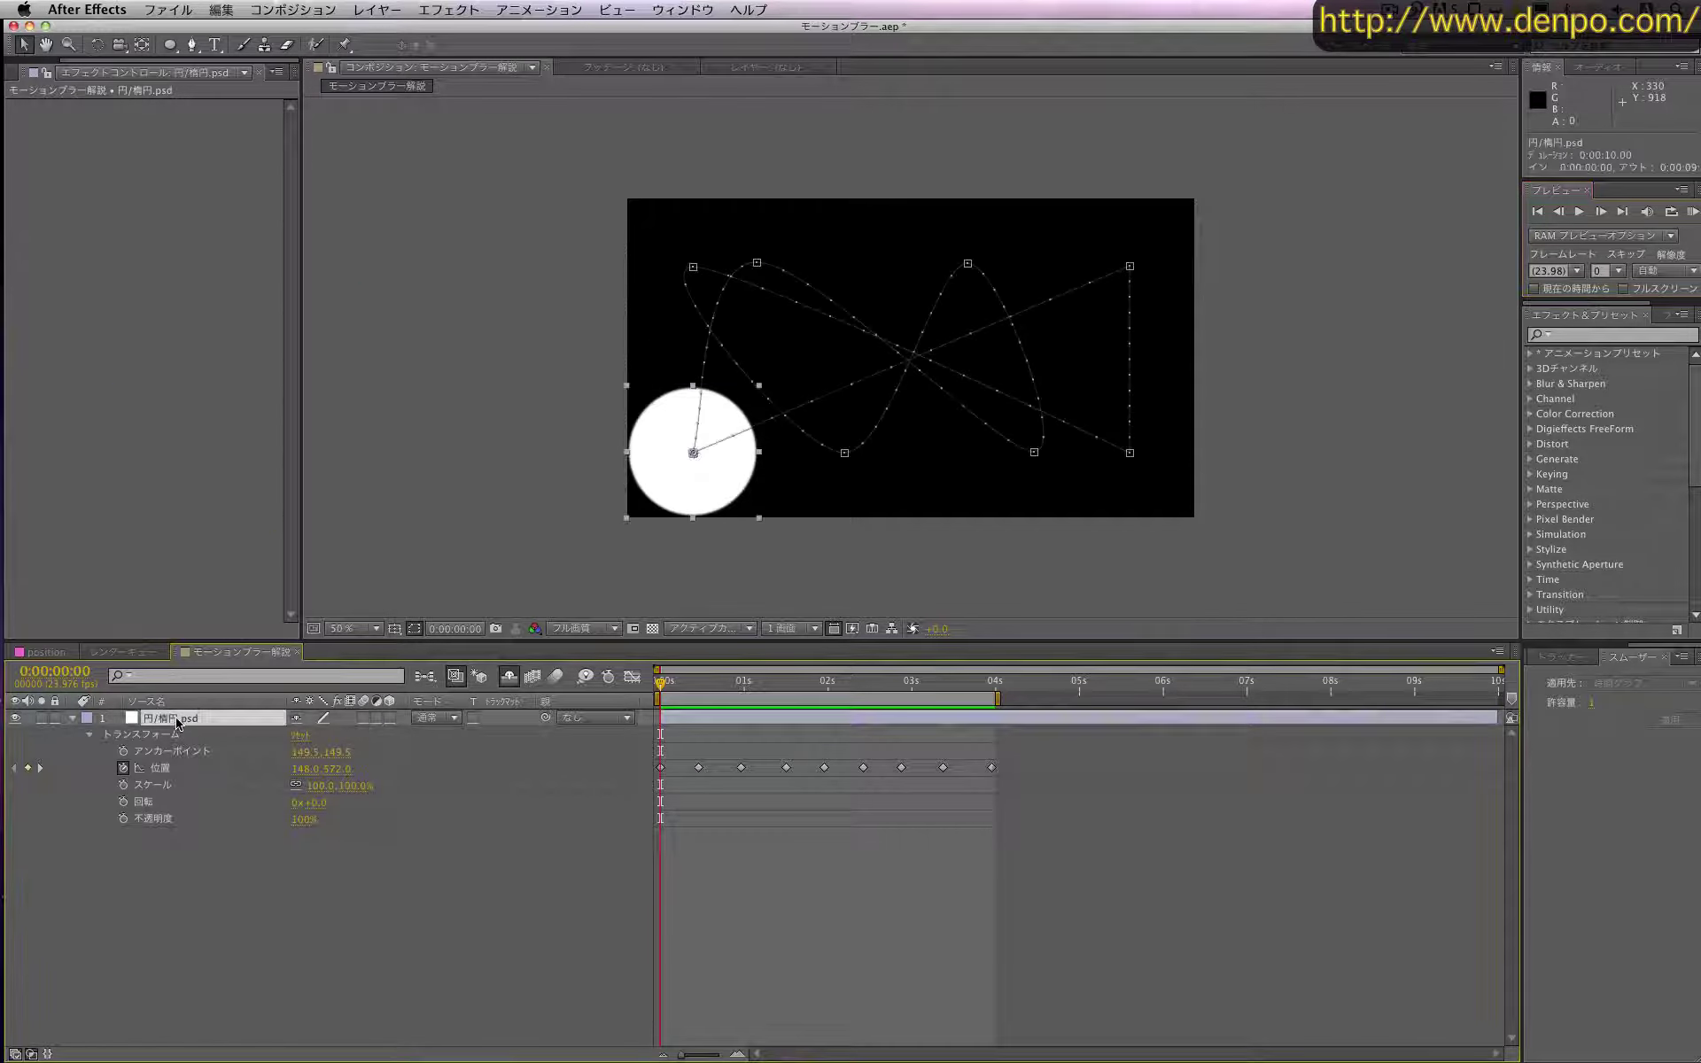
{"action": "left_click", "coordinate": [363, 719]}
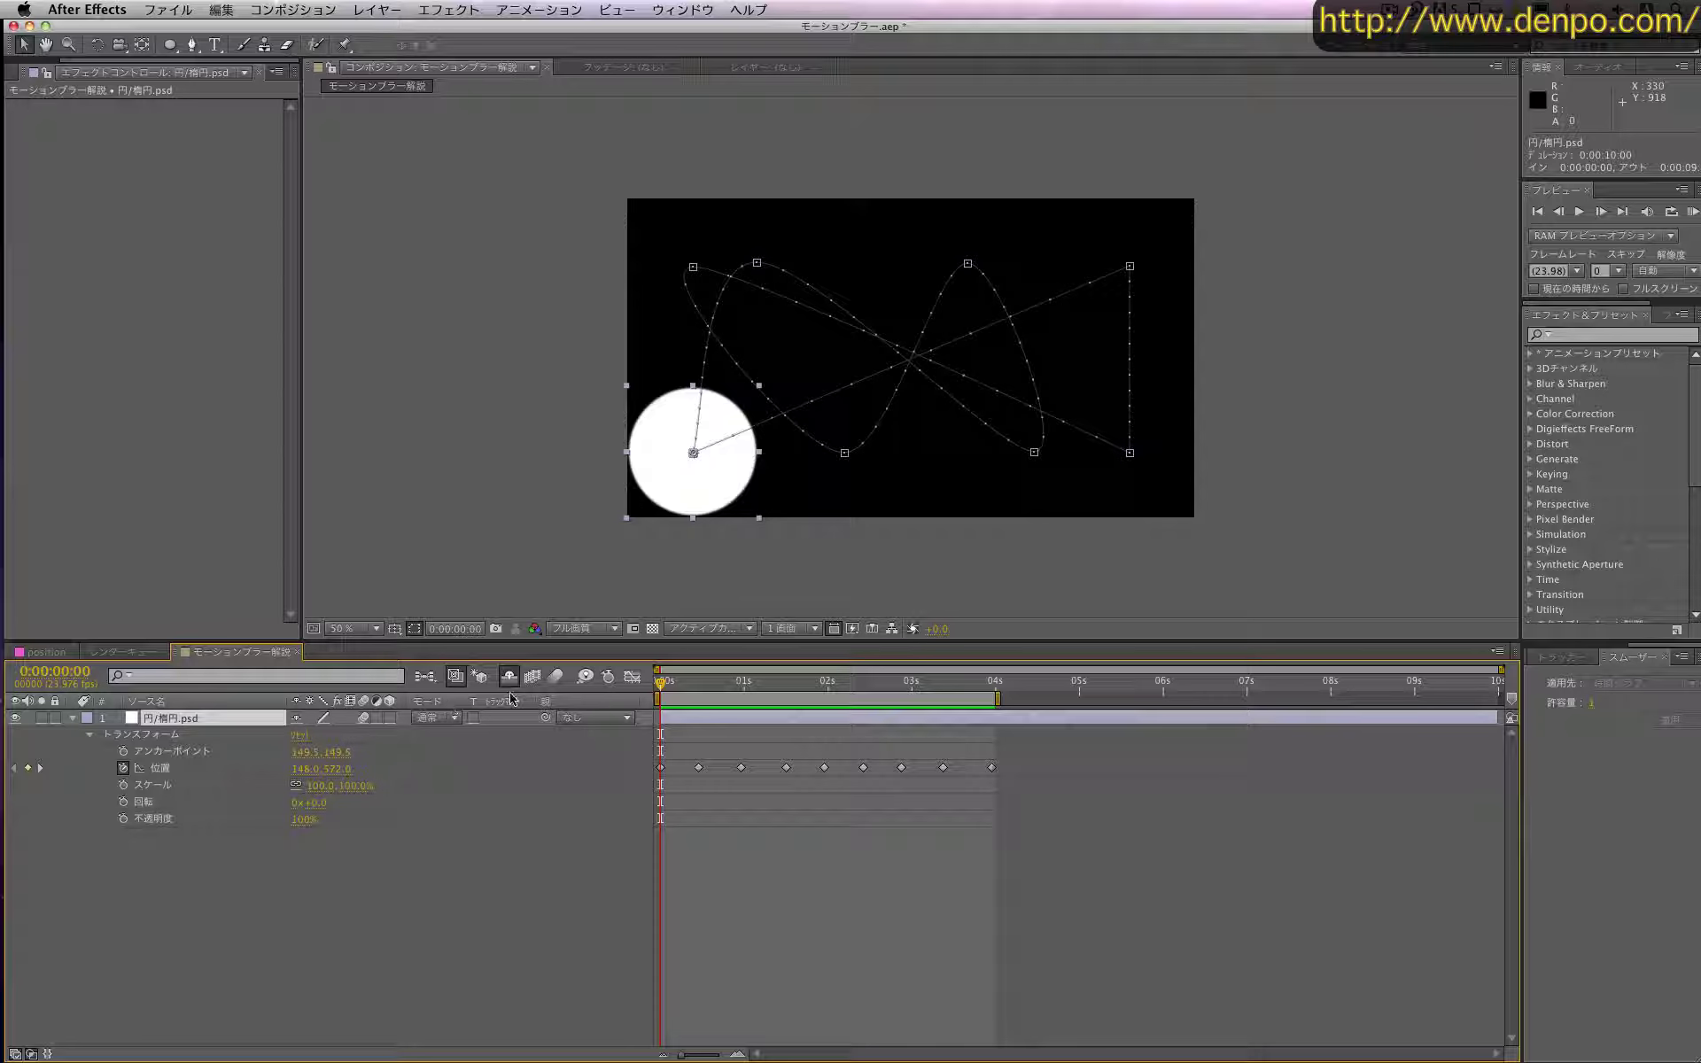
{"action": "left_click", "coordinate": [558, 679]}
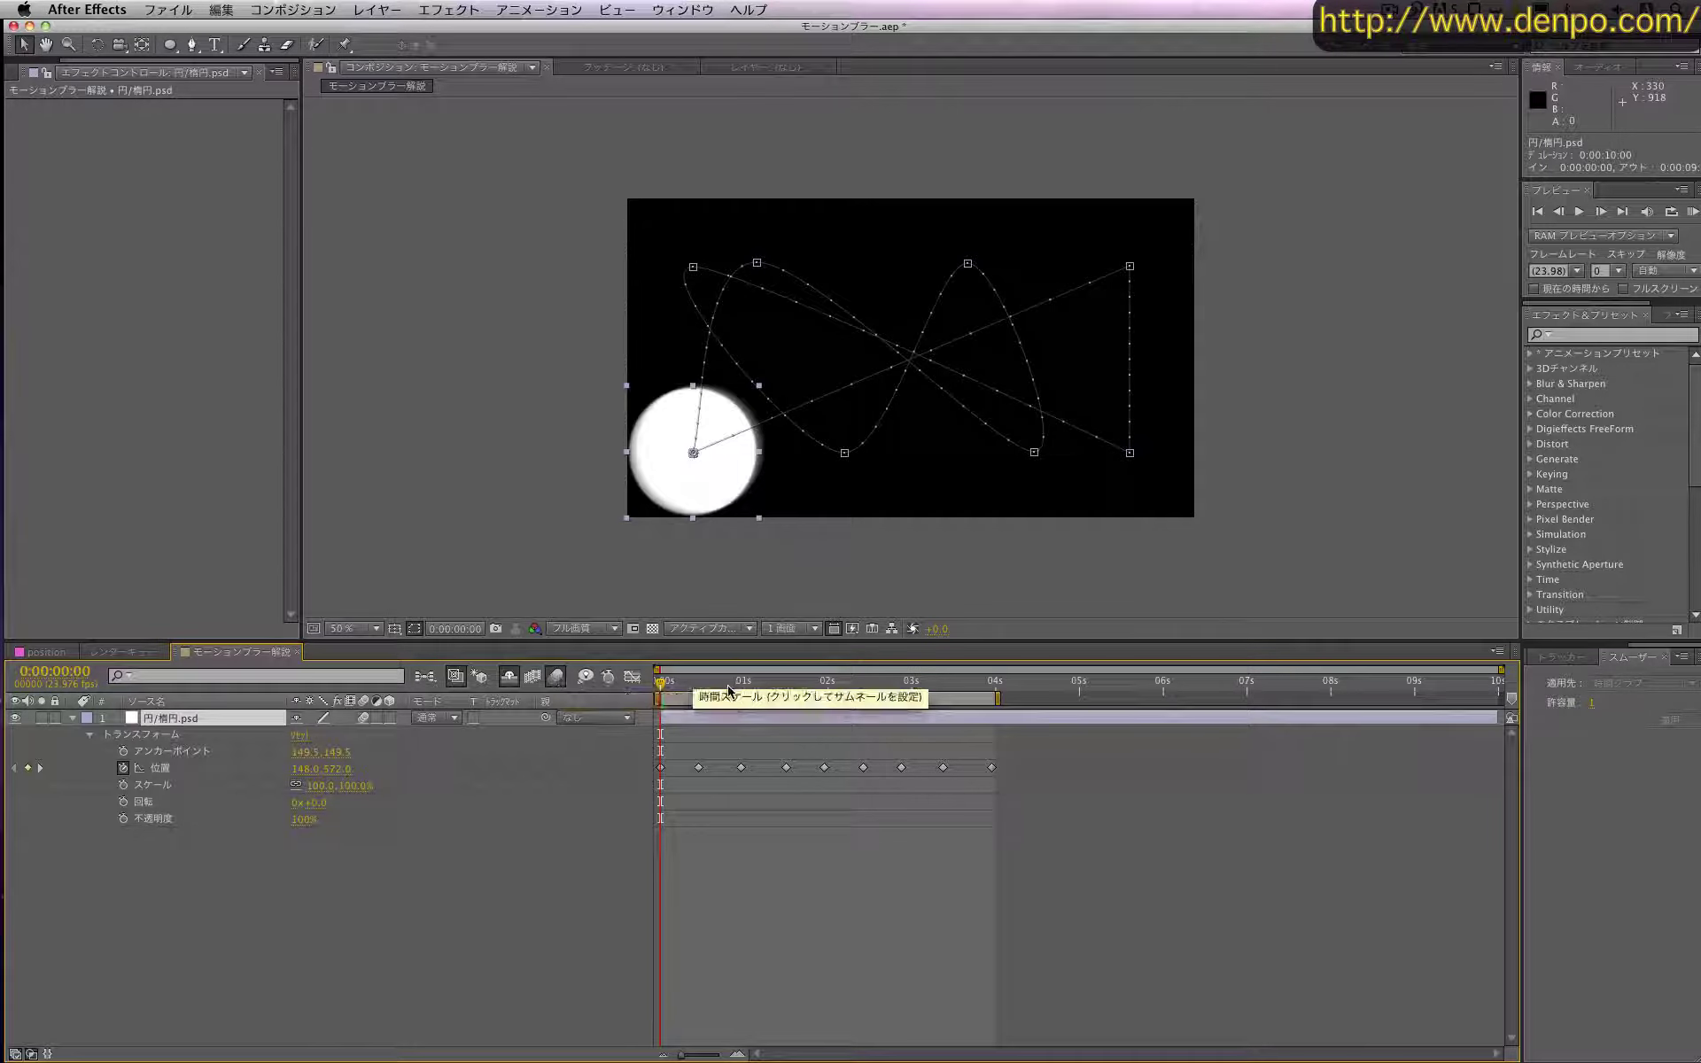
{"action": "left_click", "coordinate": [1692, 212]}
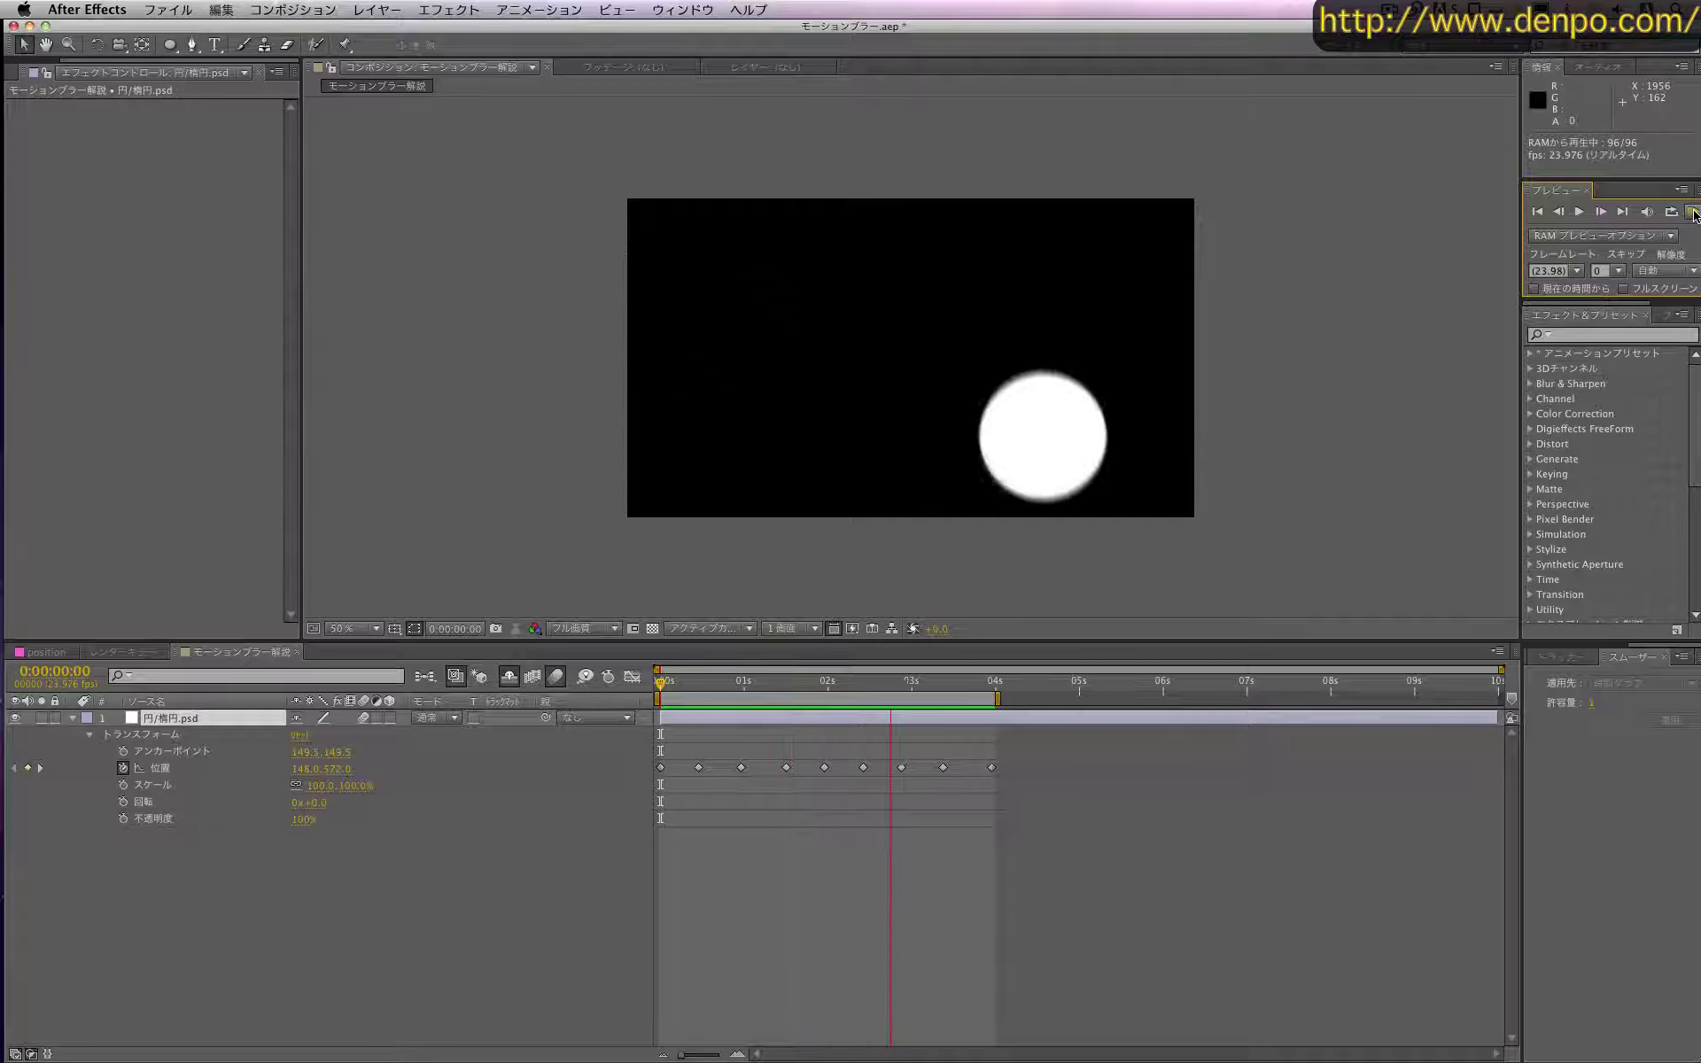
{"action": "left_click", "coordinate": [1693, 214]}
{"action": "left_click", "coordinate": [810, 688]}
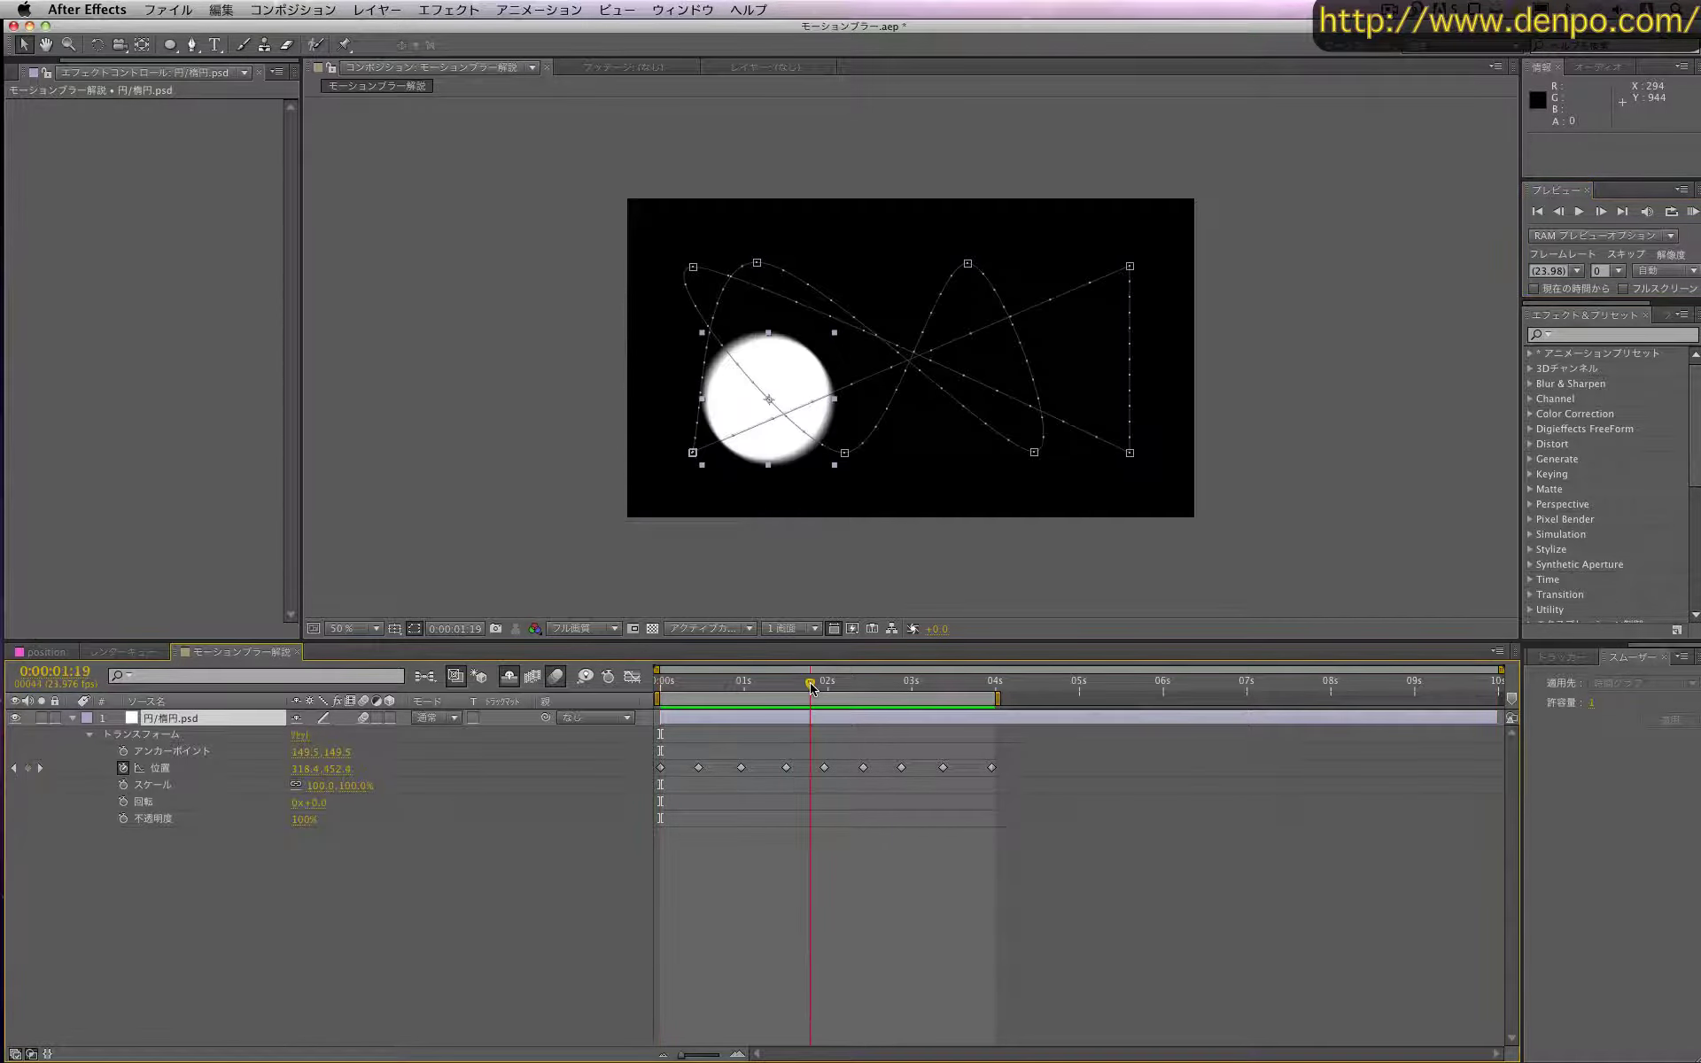
{"action": "scroll", "coordinate": [748, 446], "scroll_direction": "up", "scroll_amount": 2}
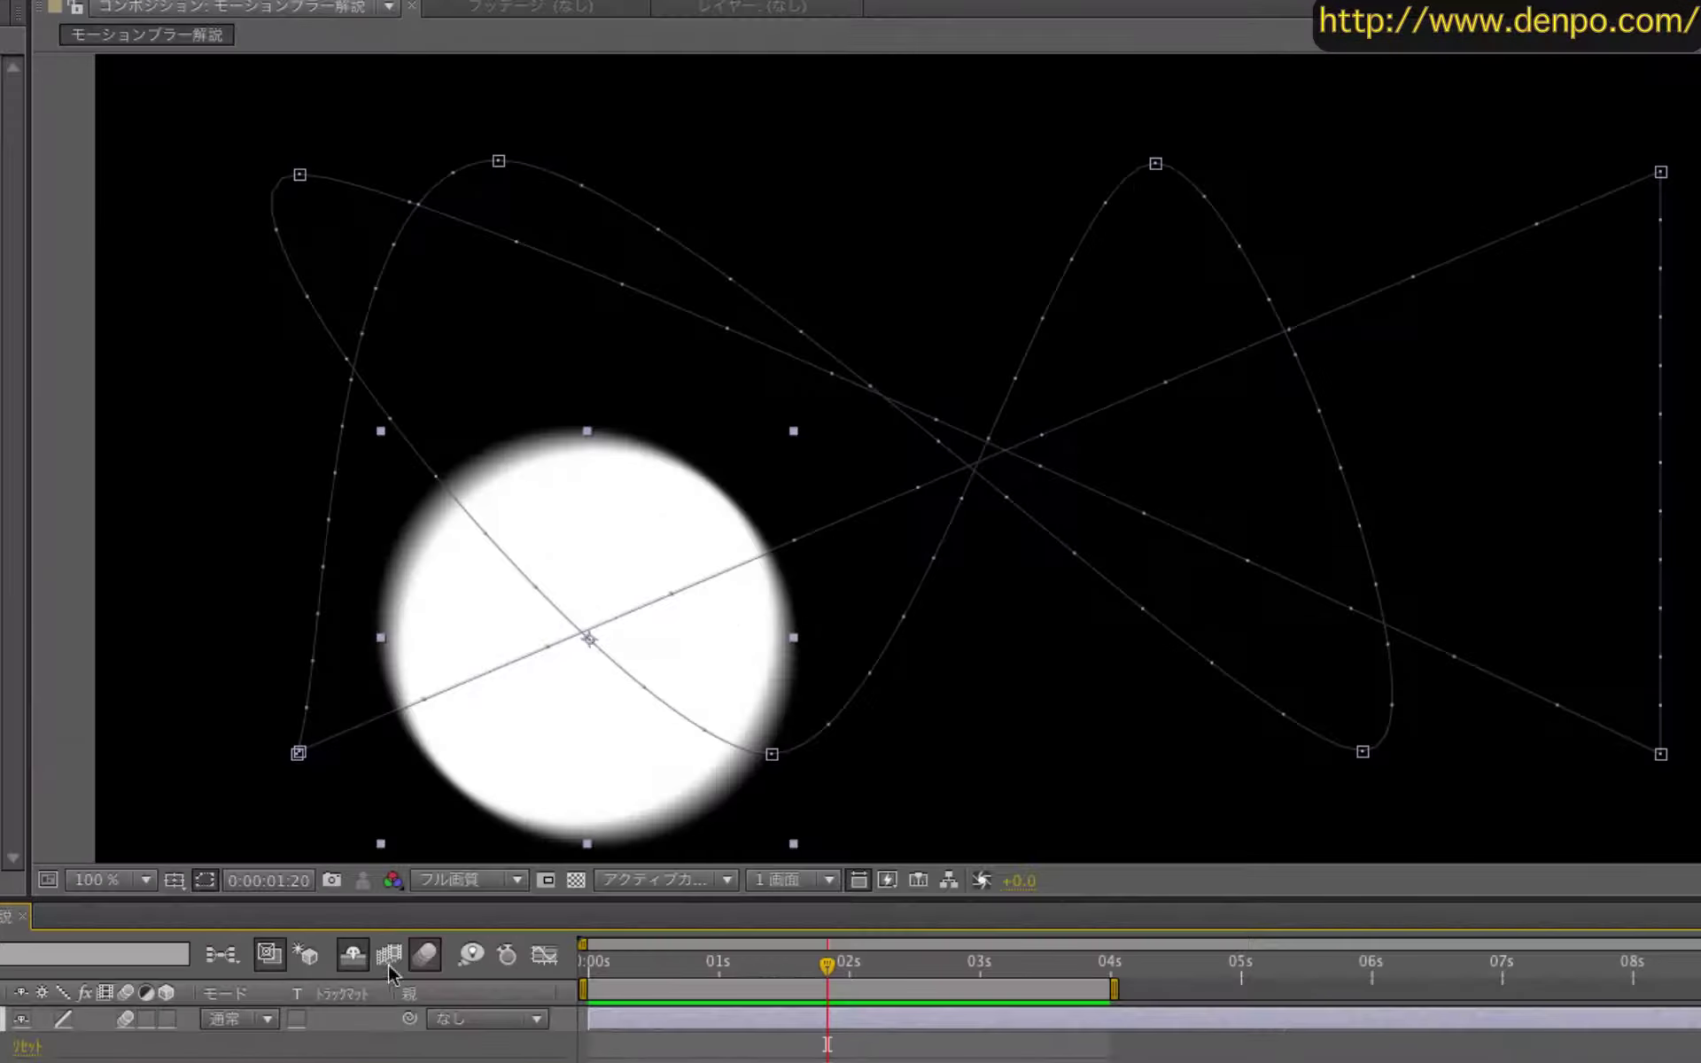
{"action": "left_click", "coordinate": [425, 954]}
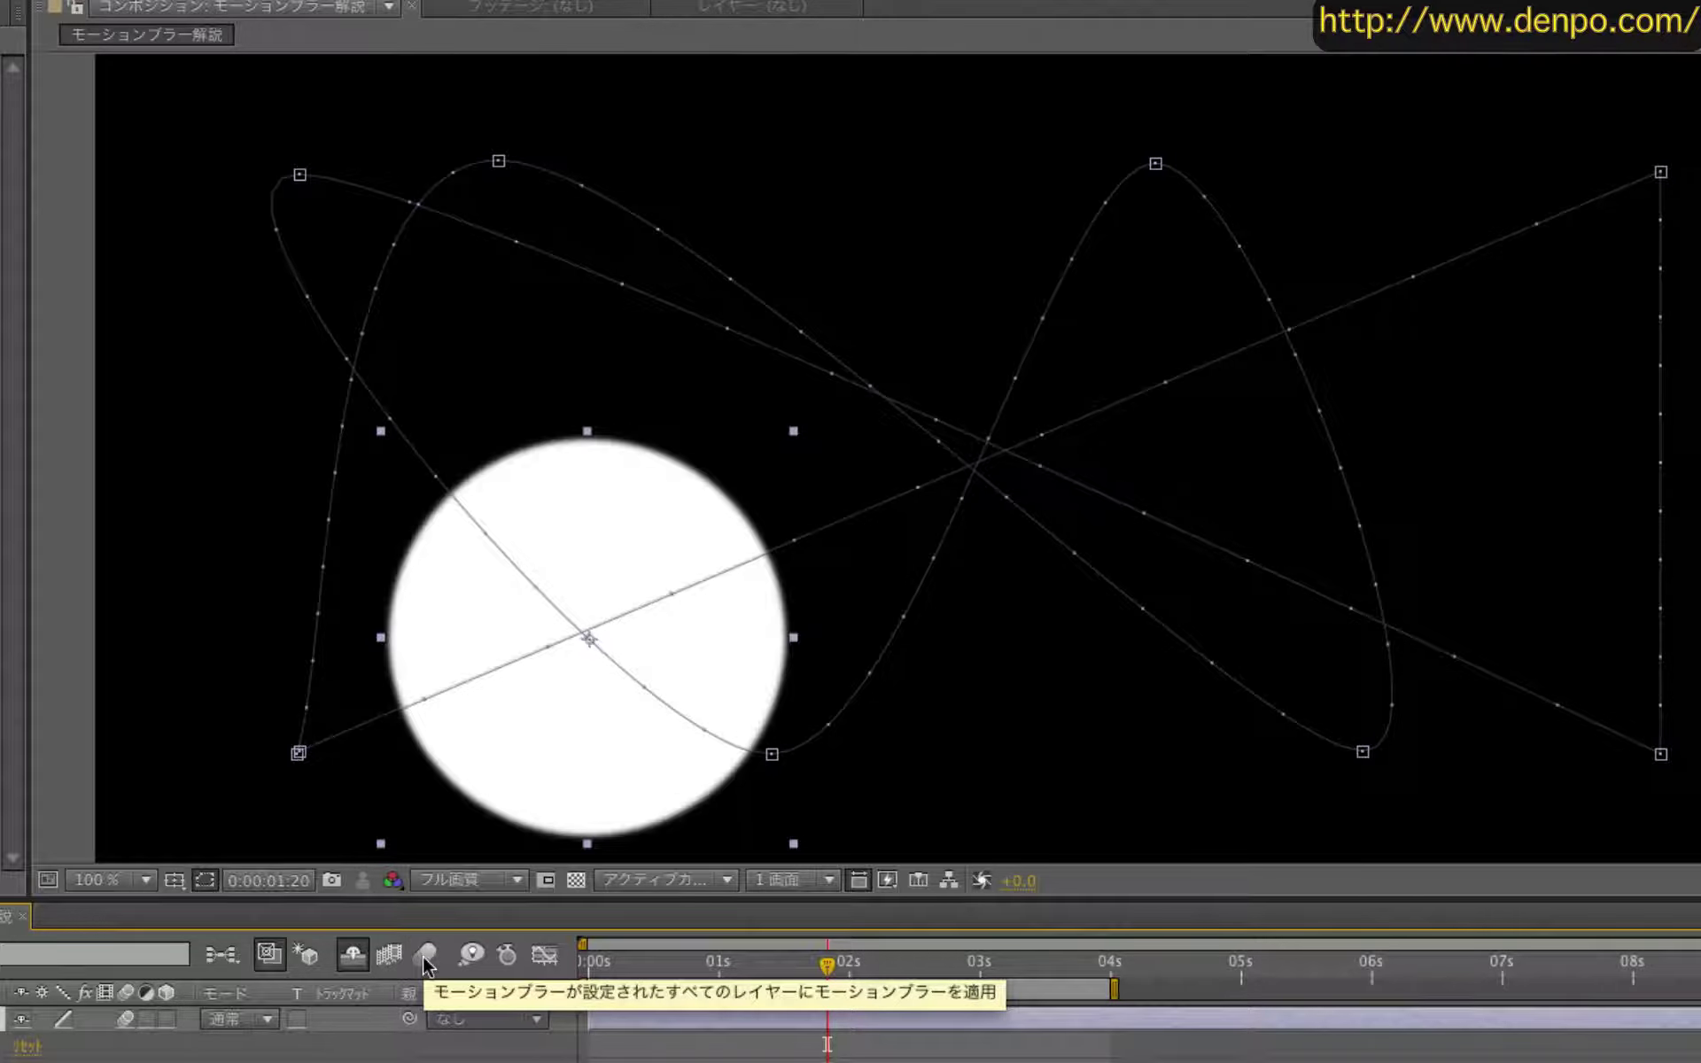
{"action": "left_click", "coordinate": [423, 955]}
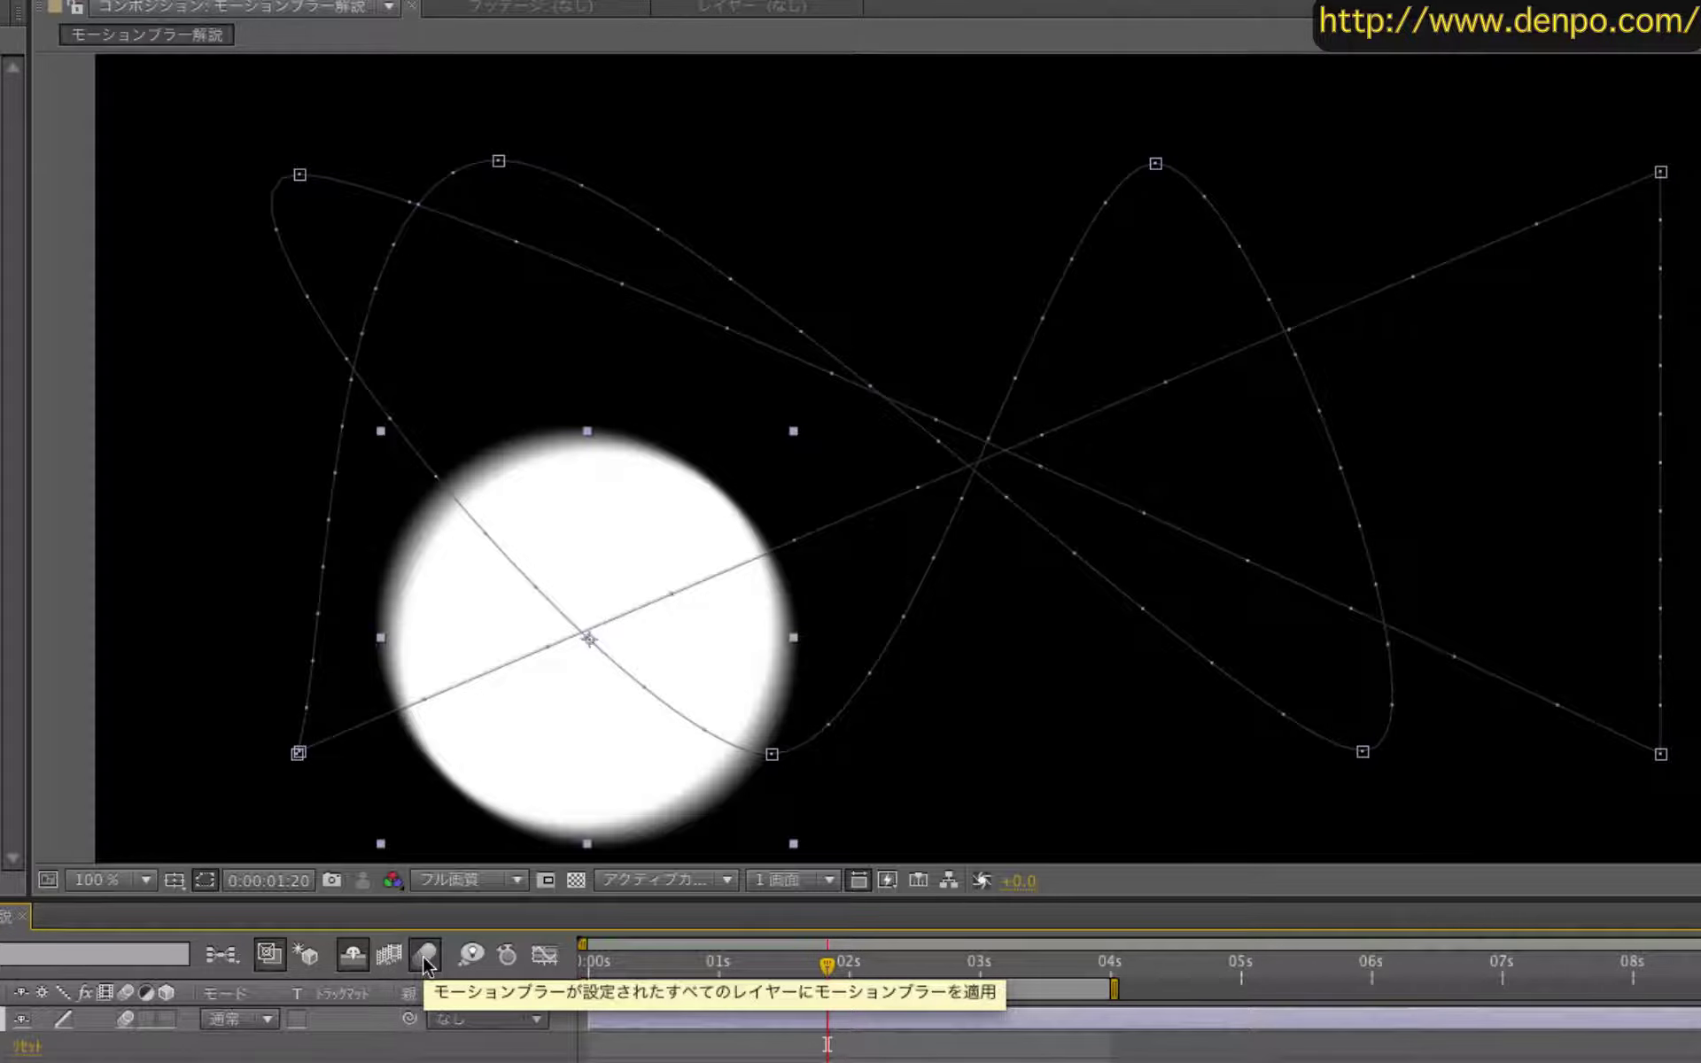
{"action": "left_click", "coordinate": [422, 955]}
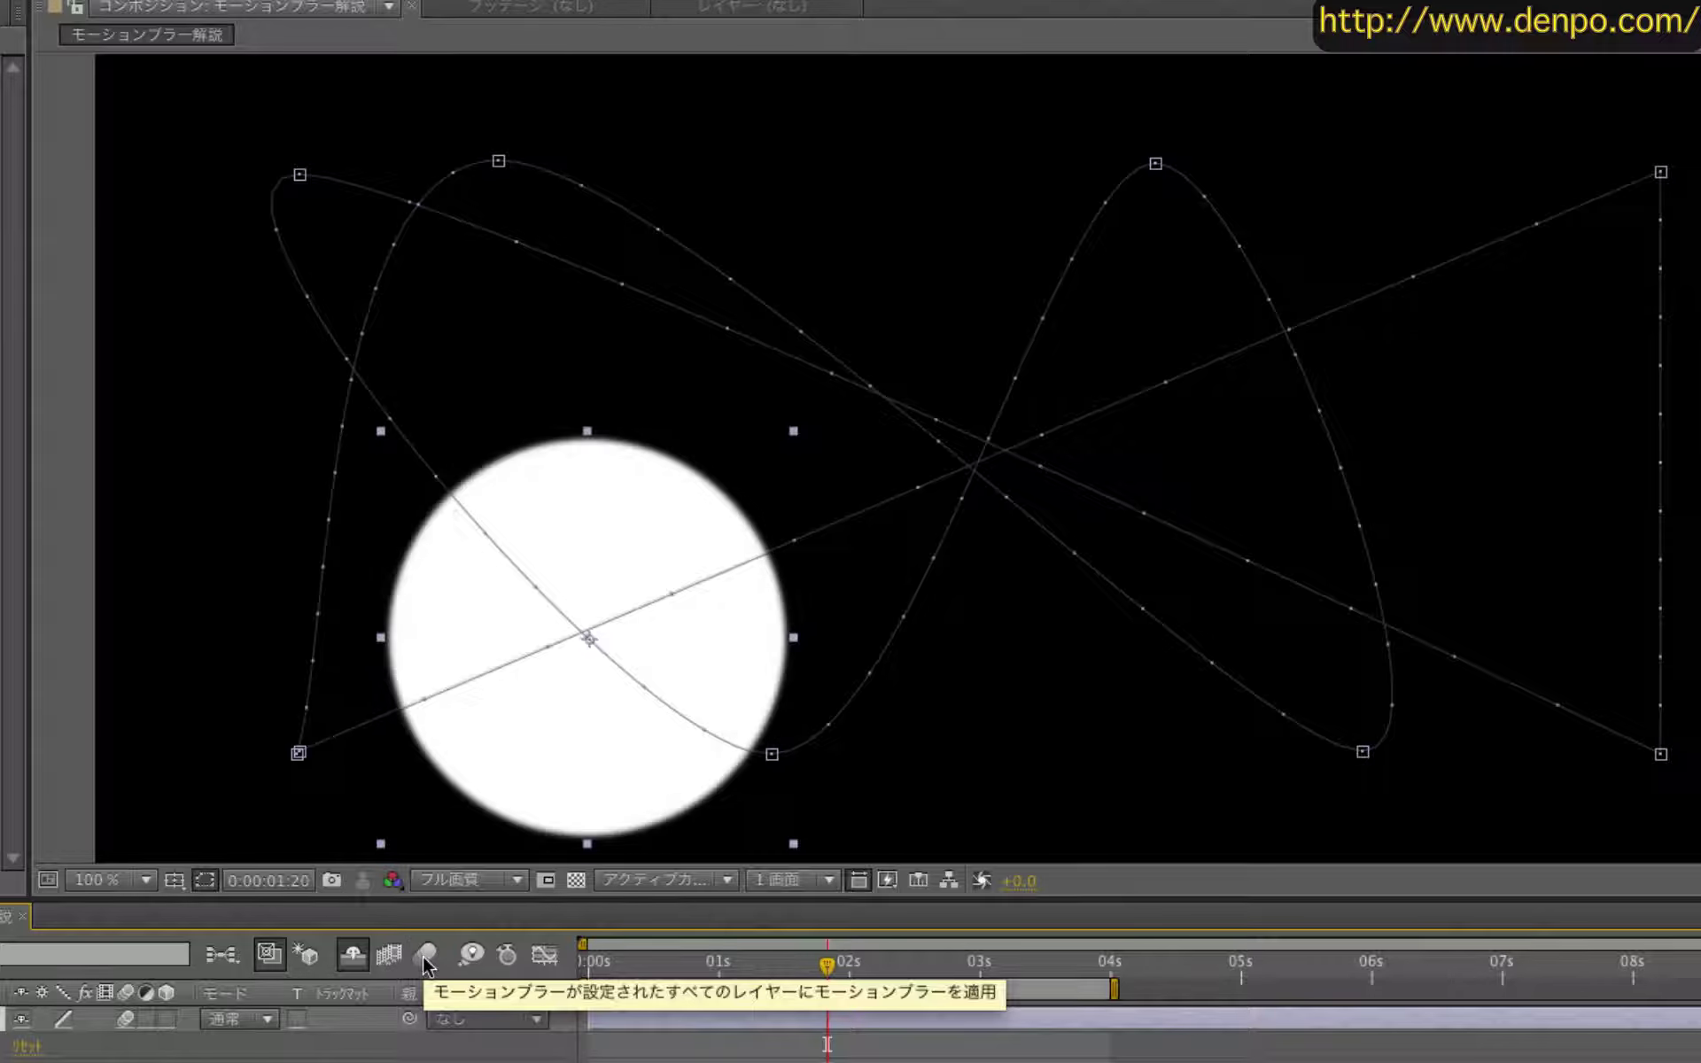
{"action": "left_click", "coordinate": [423, 954]}
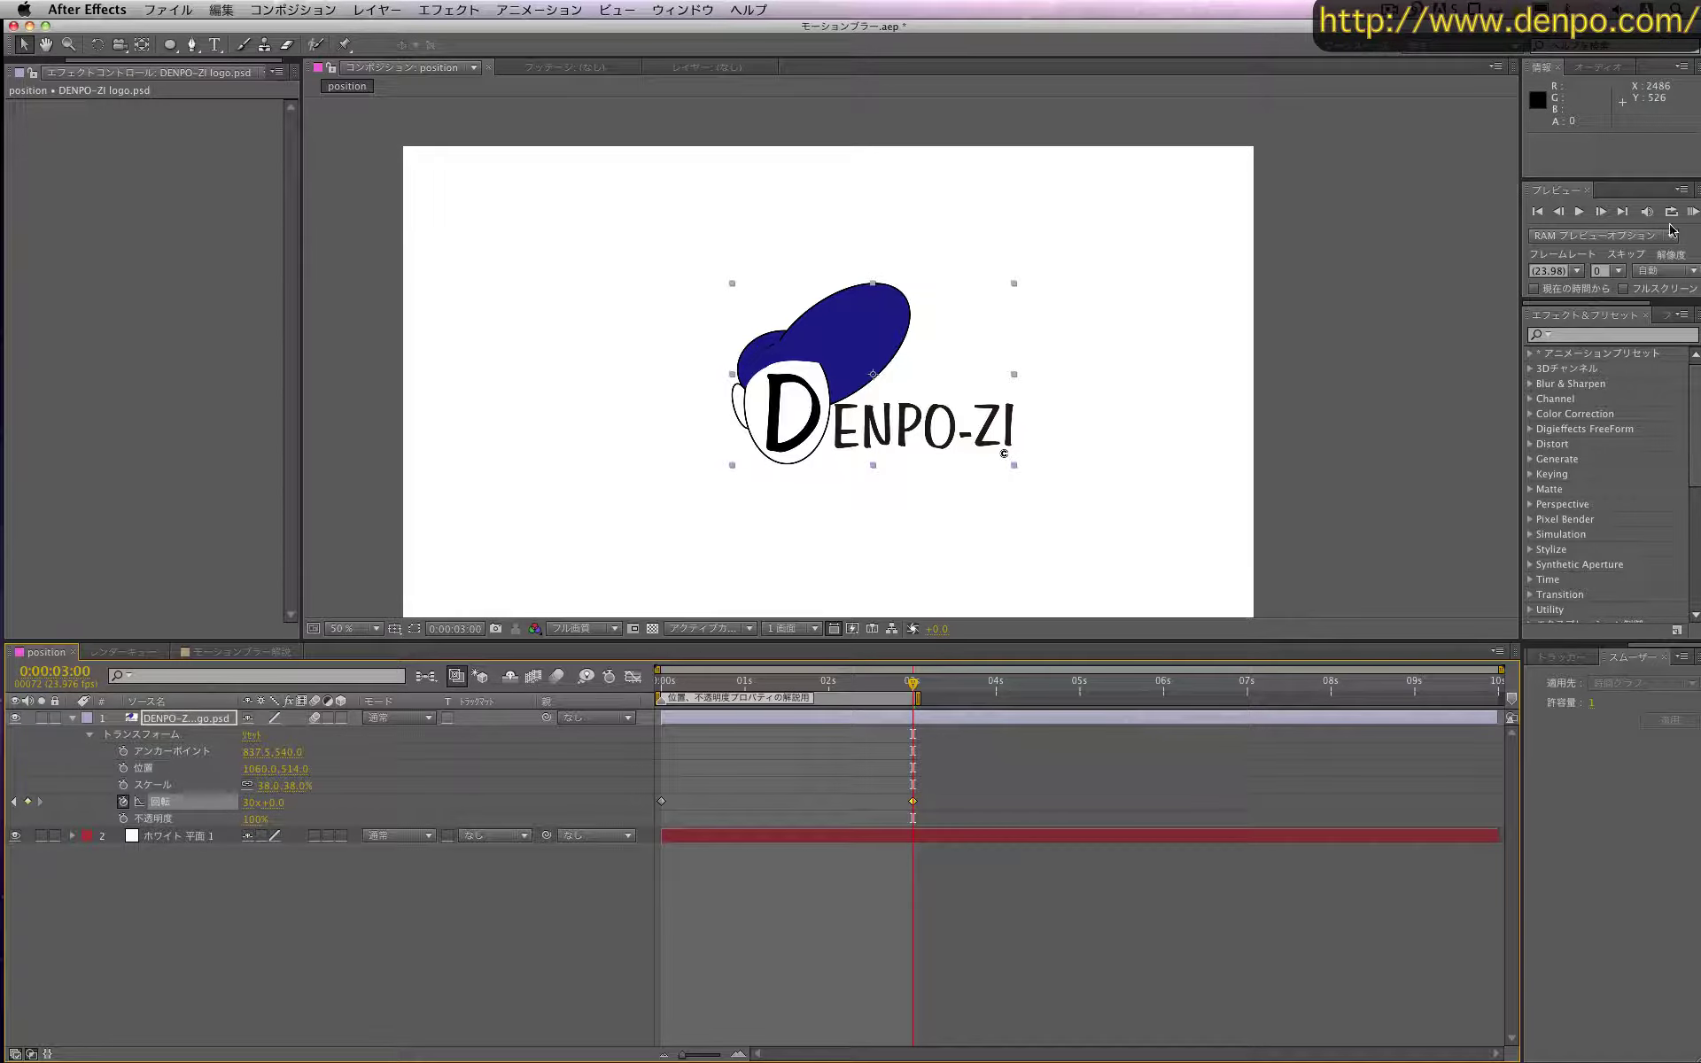
Step: Preview the DENPO-ZI logo spin, enable composition motion blur, and preview the blurred spin
{"action": "left_click", "coordinate": [1692, 212]}
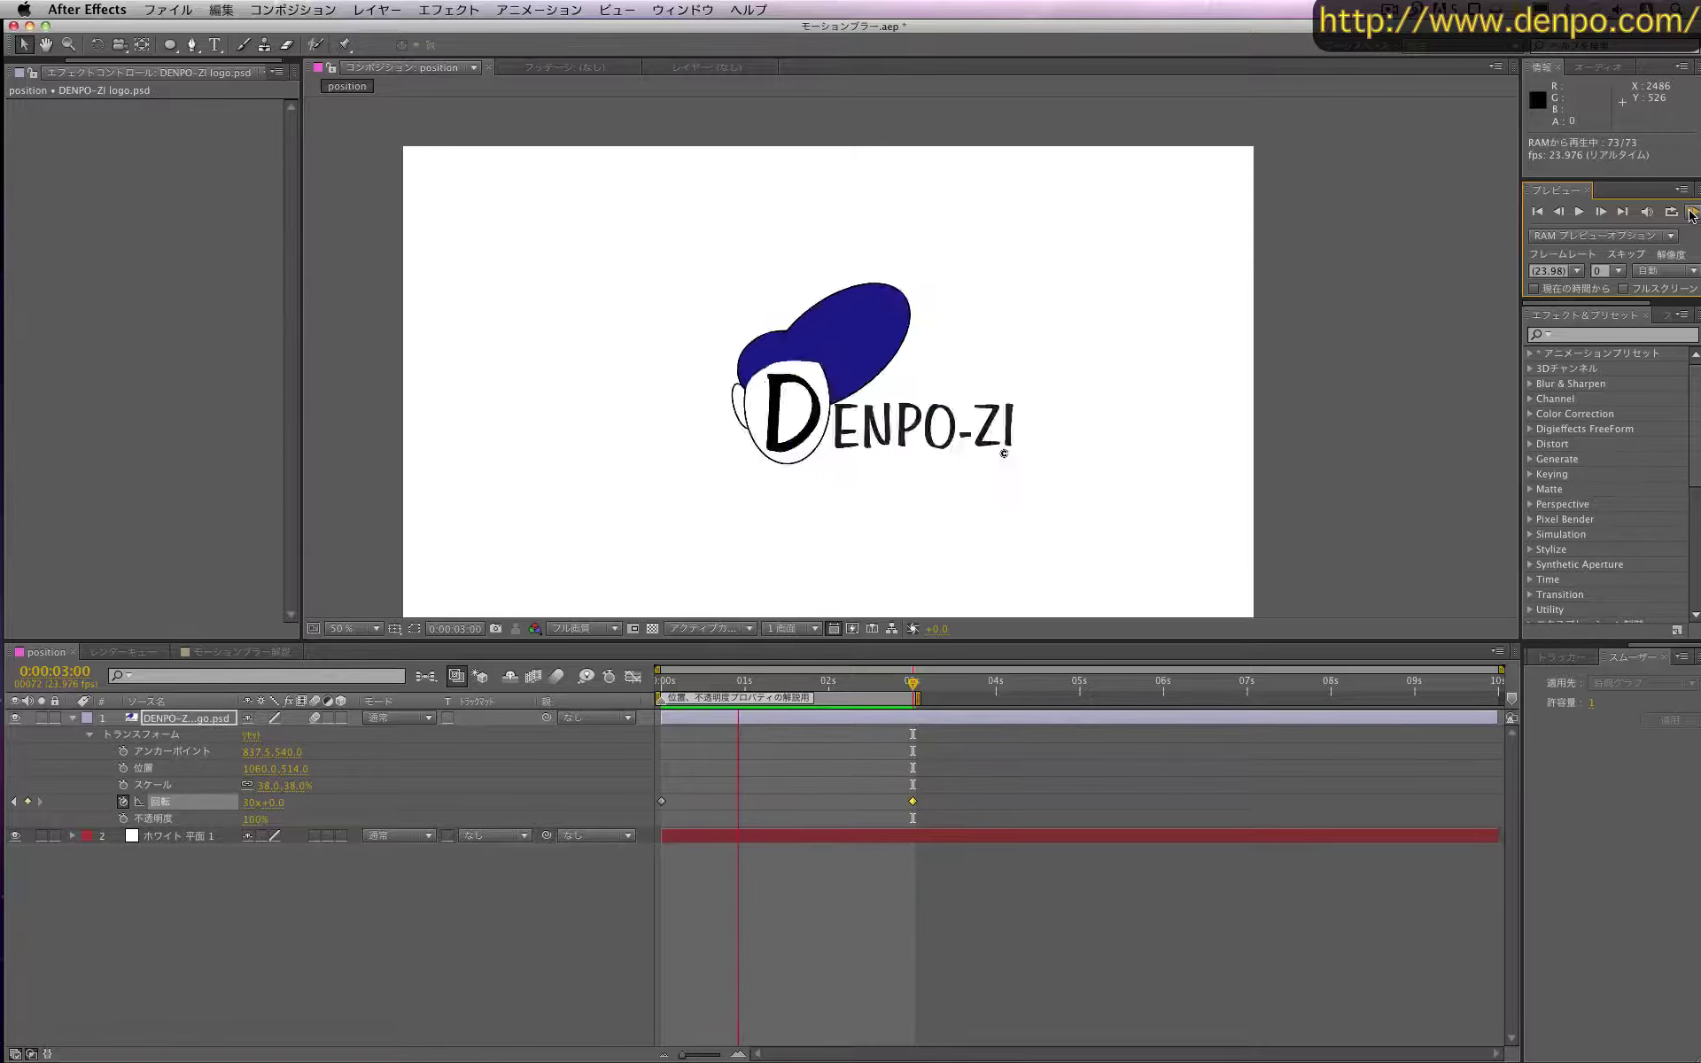
{"action": "key", "text": "space"}
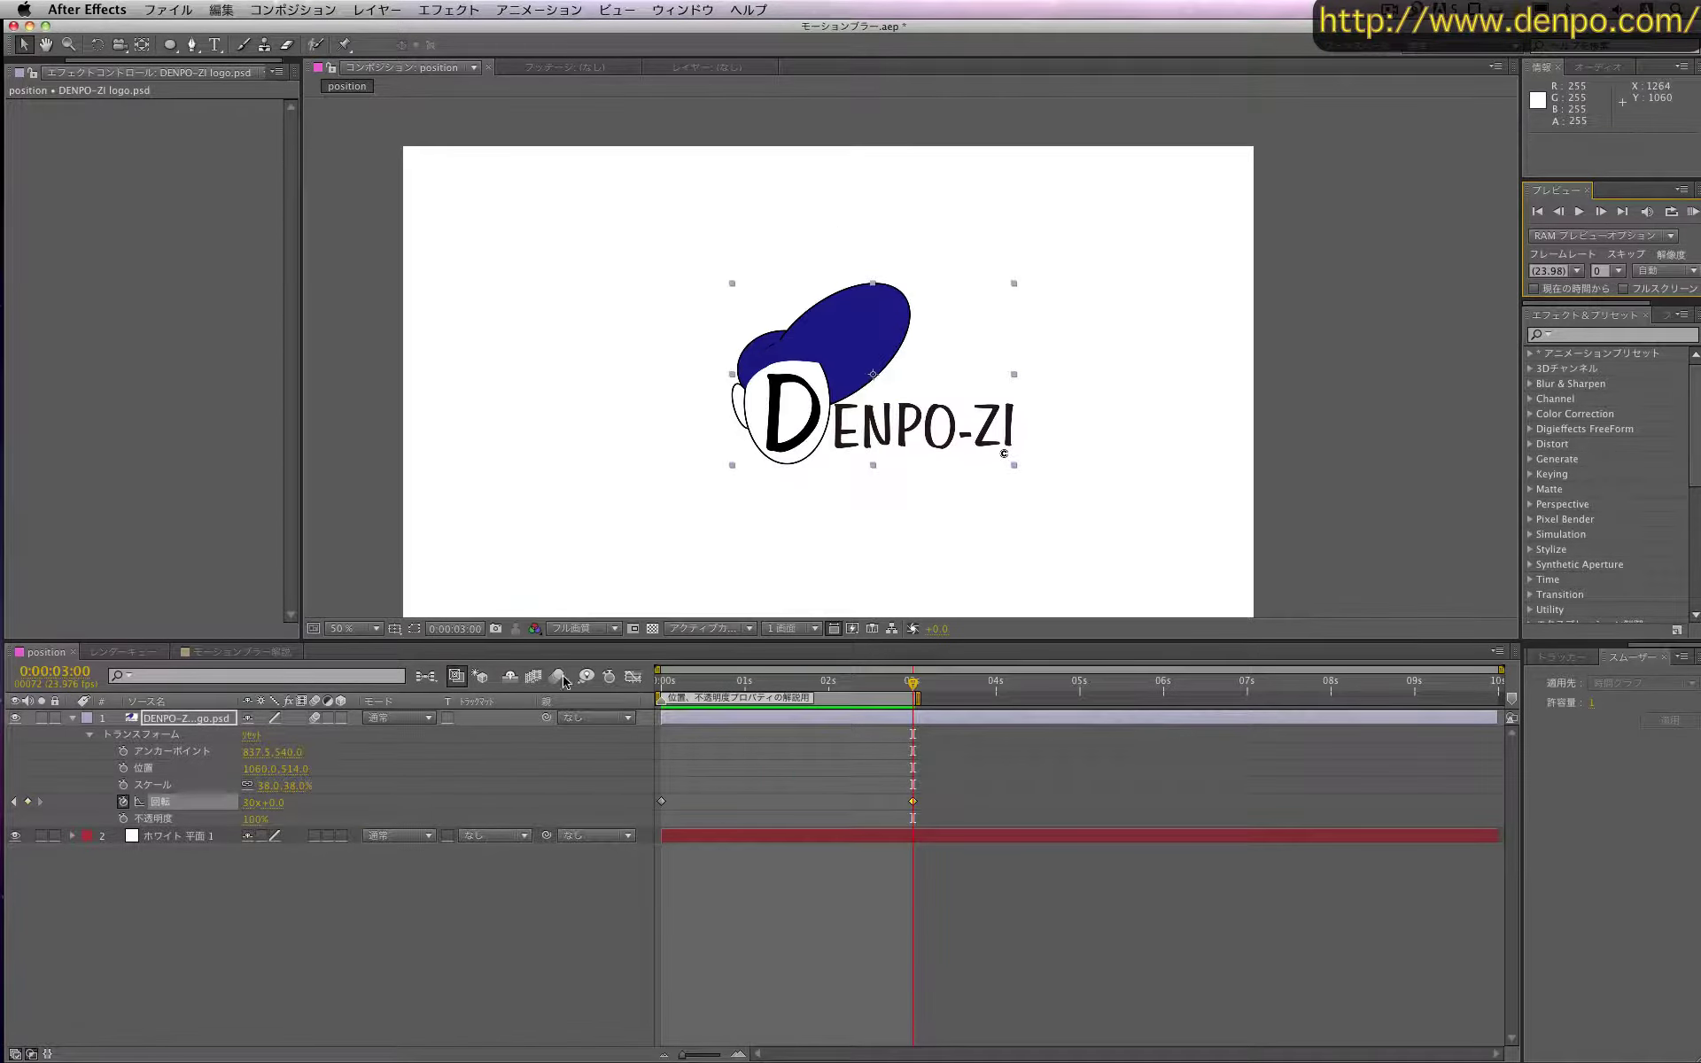
{"action": "left_click", "coordinate": [560, 679]}
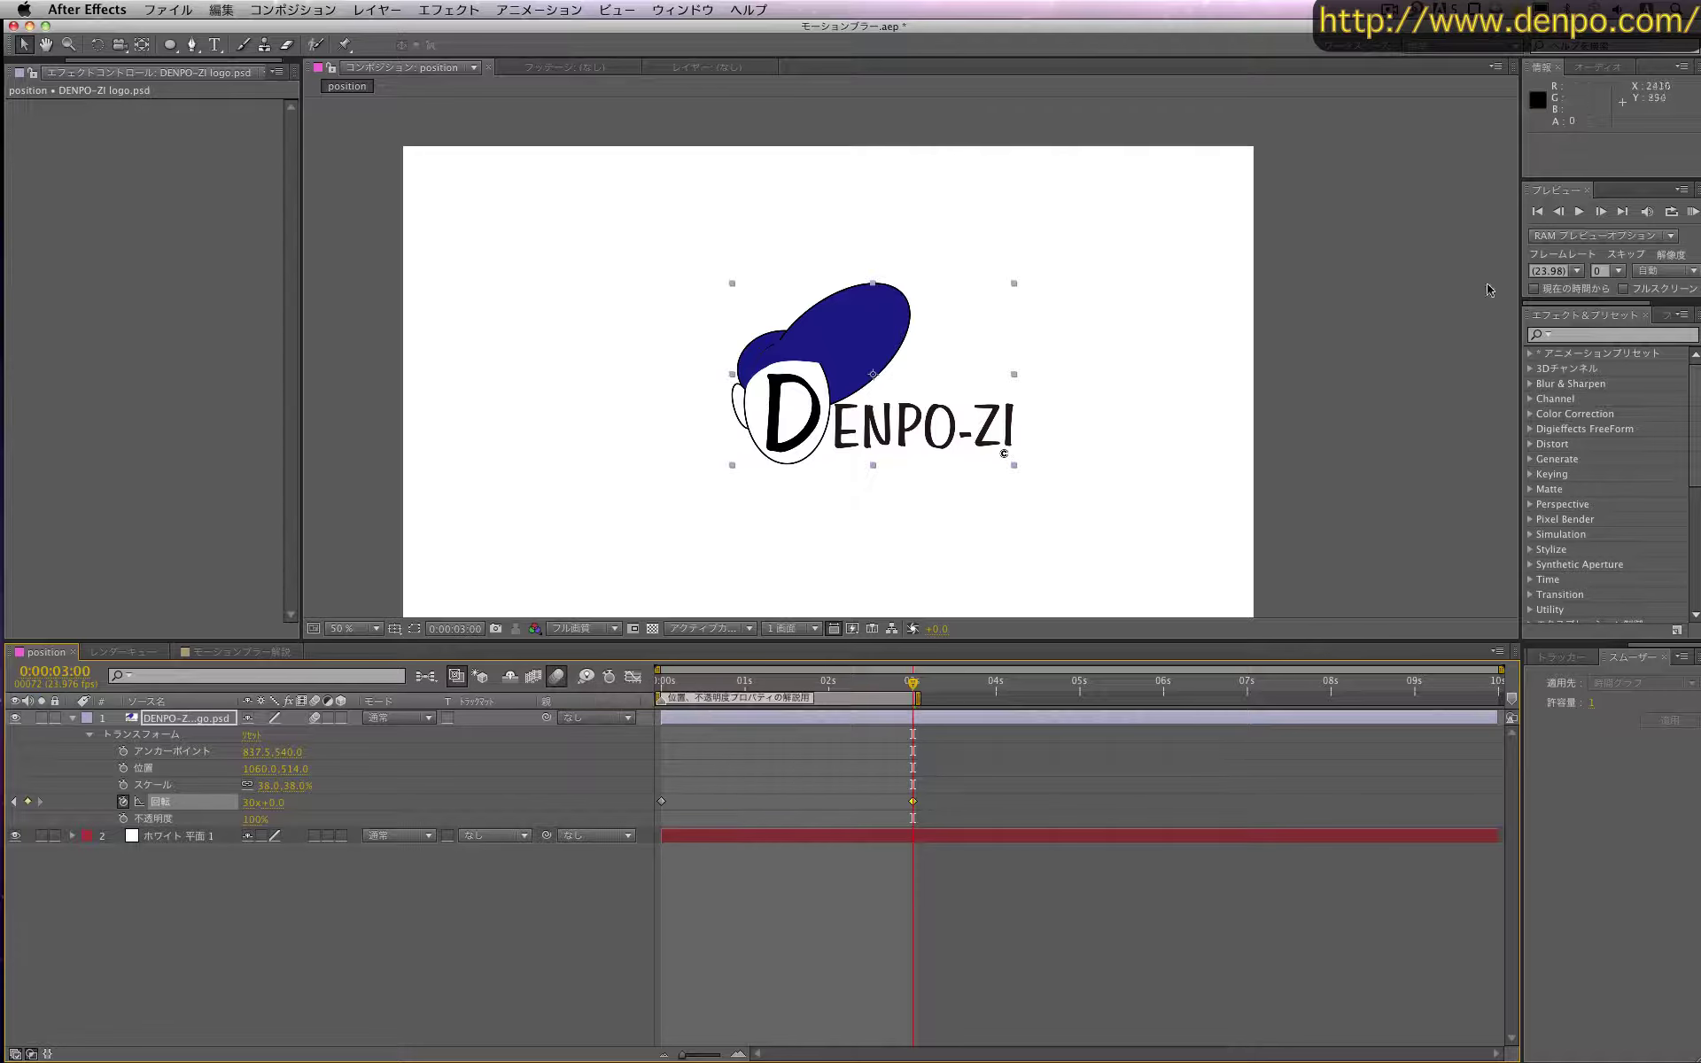
{"action": "left_click", "coordinate": [1692, 212]}
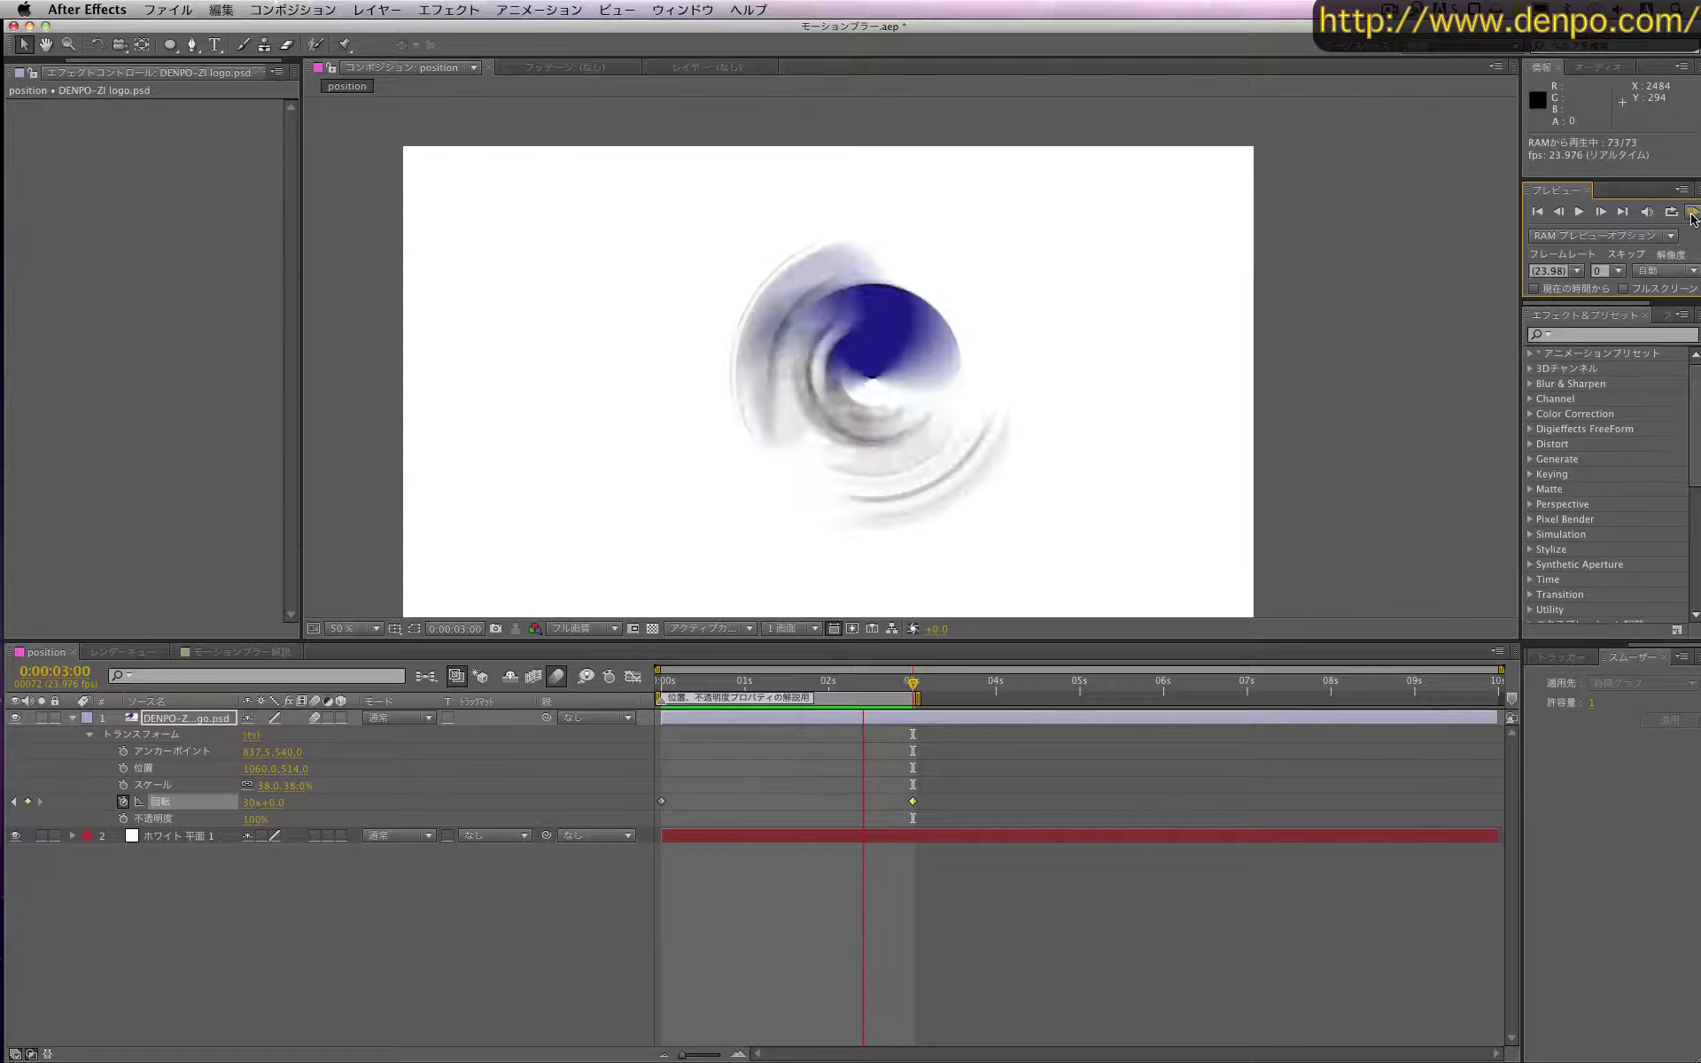
{"action": "key", "text": "space"}
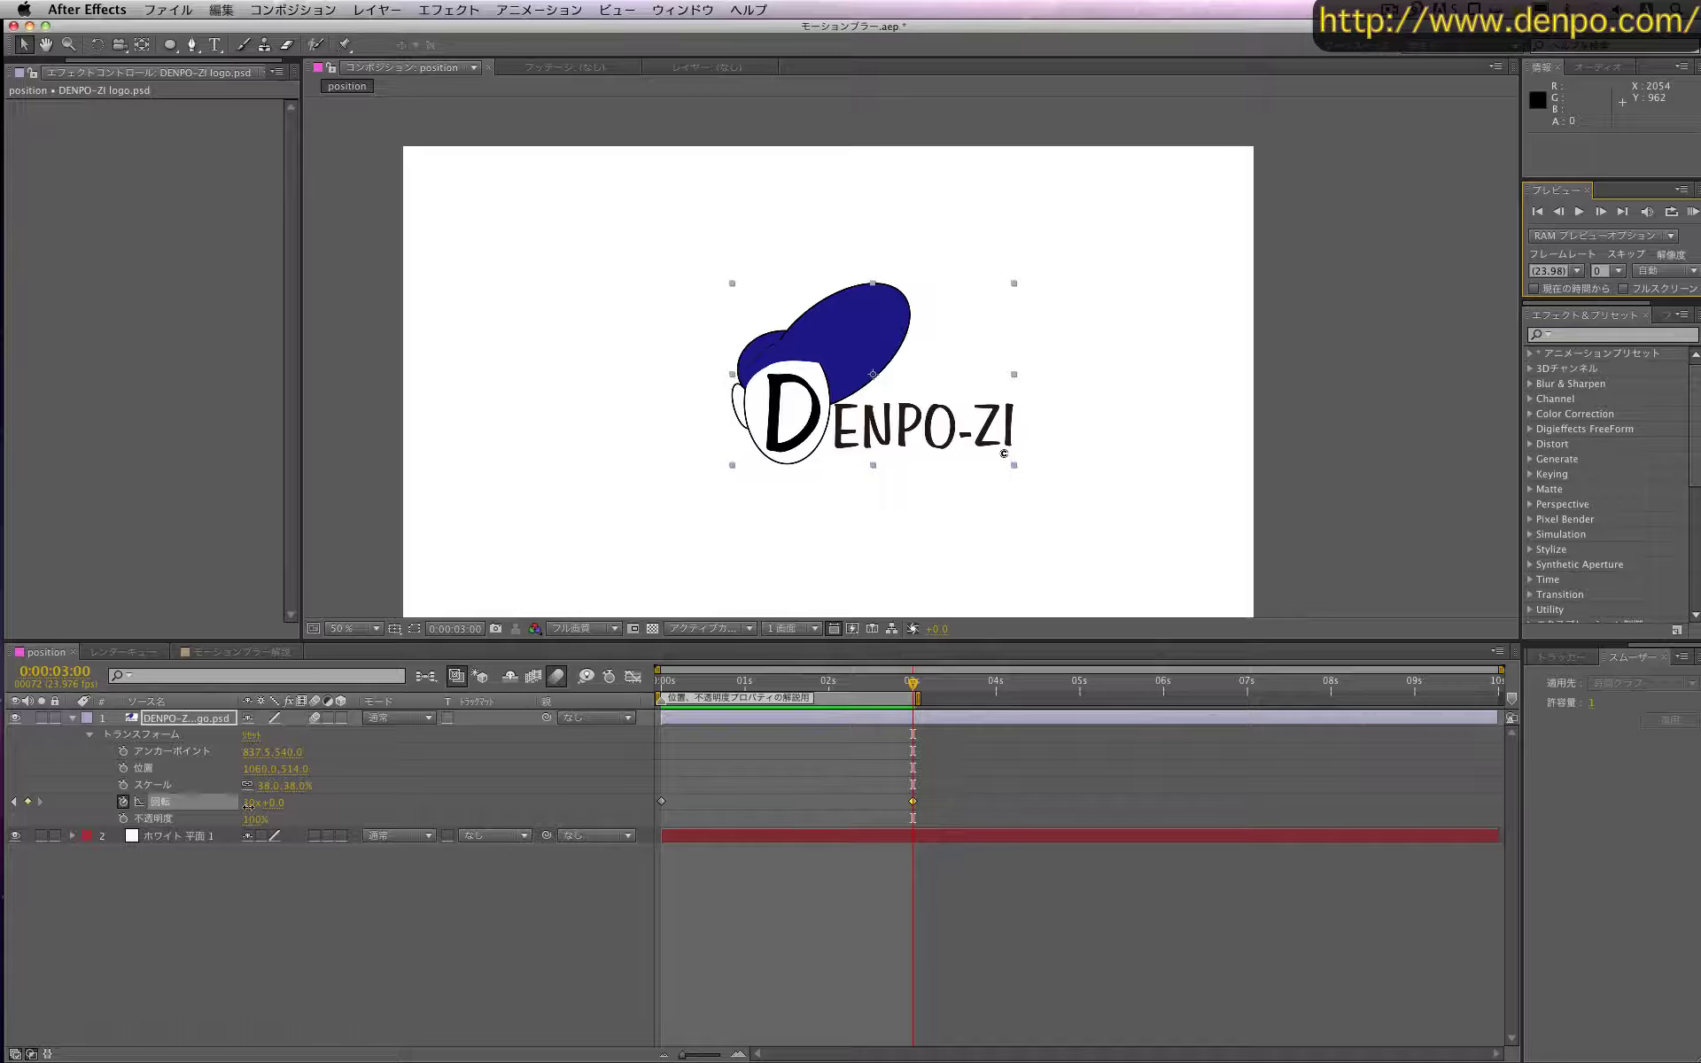
Step: Change the logo's Rotation to one revolution and RAM-preview the slower blurred spin
{"action": "left_click", "coordinate": [249, 803]}
{"action": "type", "text": "30"}
{"action": "key", "text": "Return"}
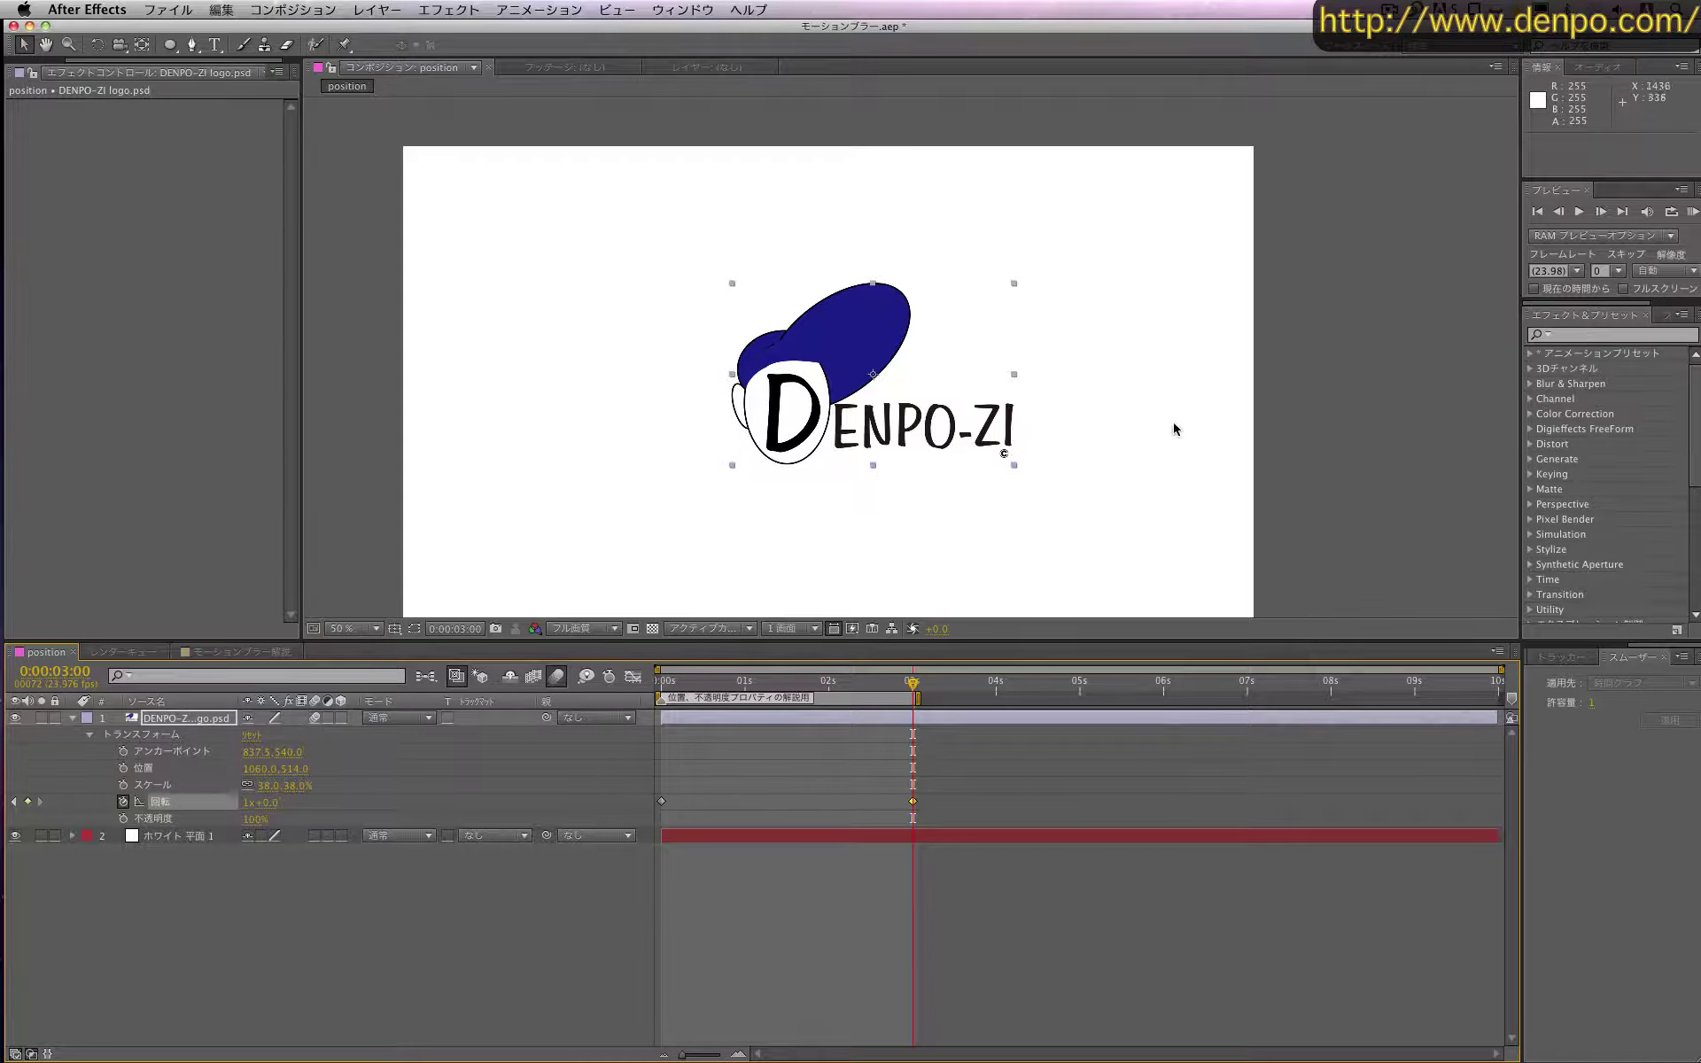
{"action": "left_click", "coordinate": [1692, 211]}
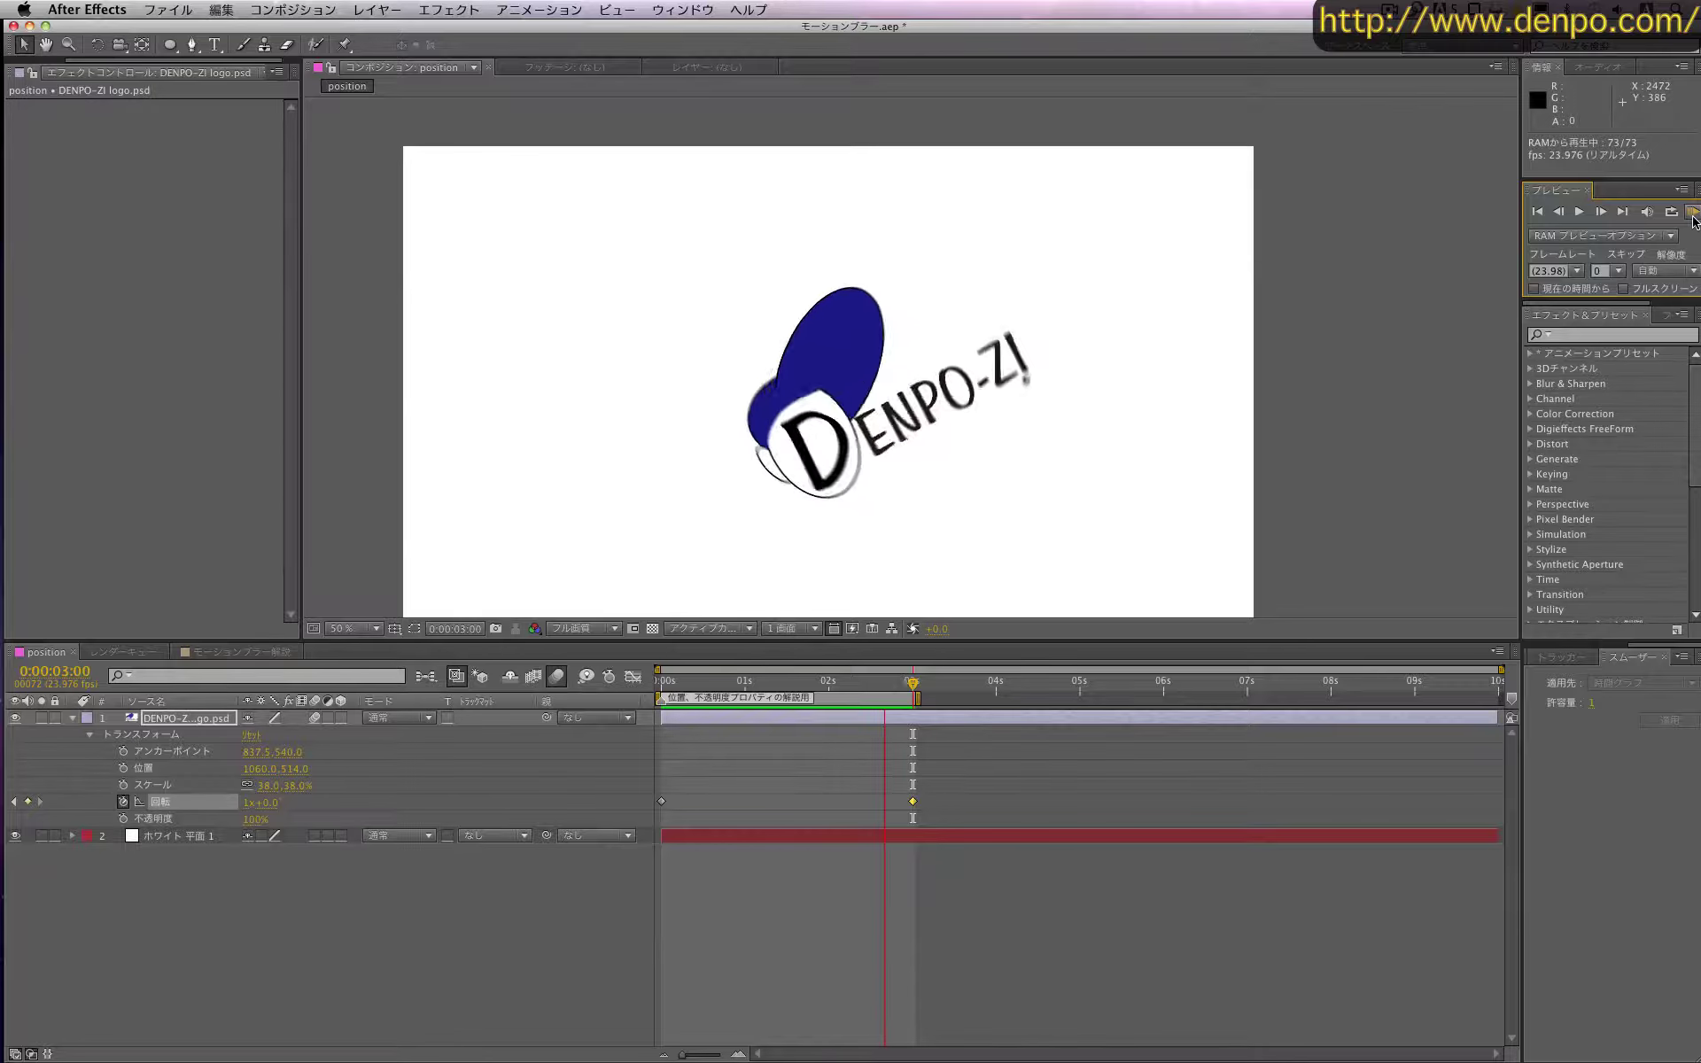
{"action": "left_click", "coordinate": [933, 572]}
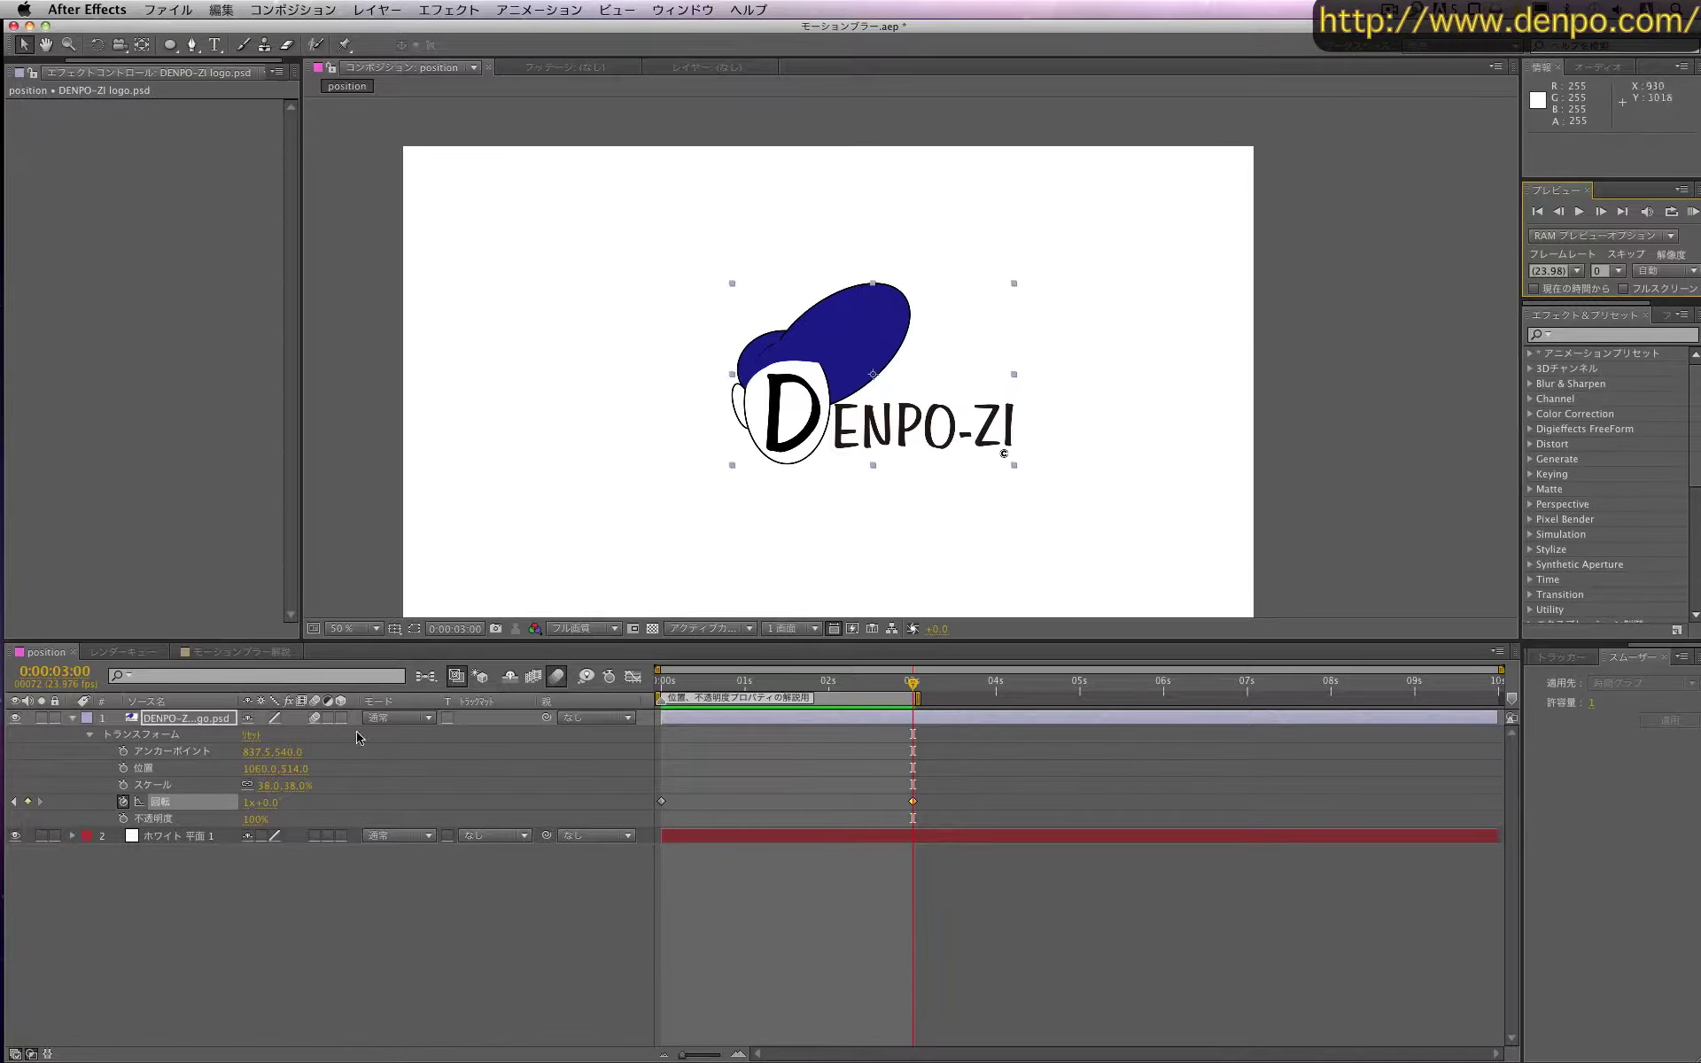
Step: In モーションブラー解説, reveal the shy 66%-opacity layer 2 circle, zoom to 50%, and preview both
{"action": "left_click", "coordinate": [222, 656]}
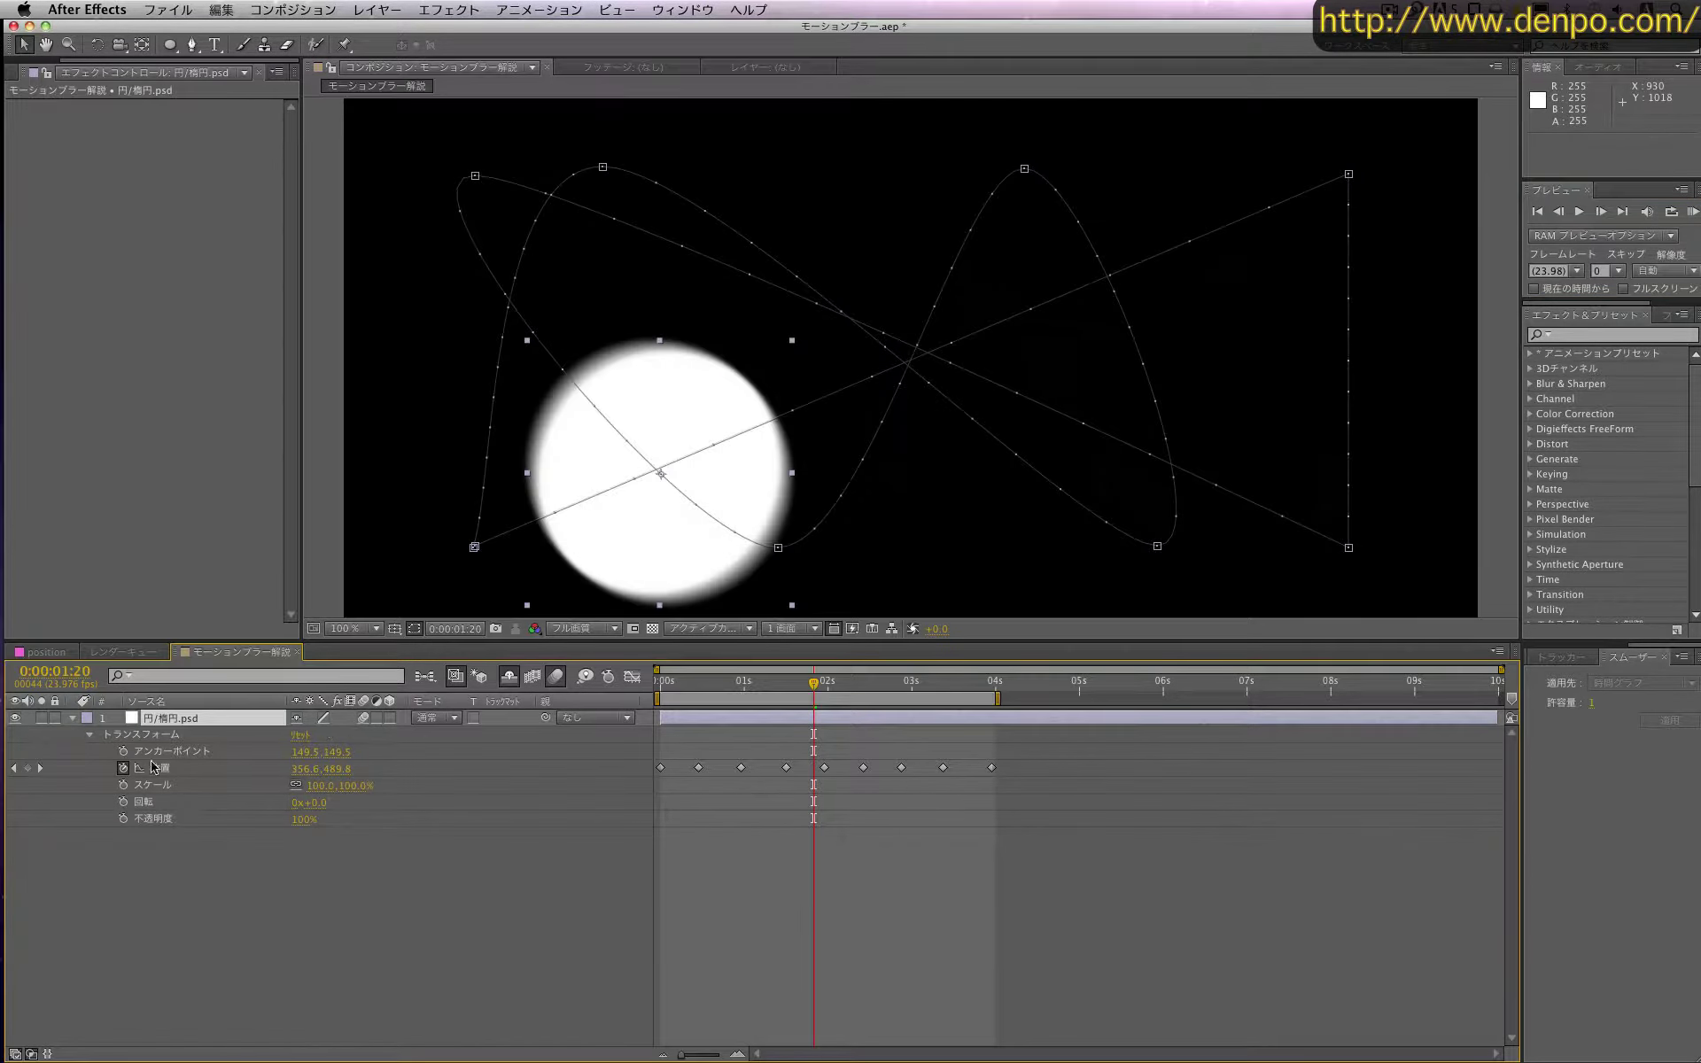
{"action": "left_click", "coordinate": [509, 680]}
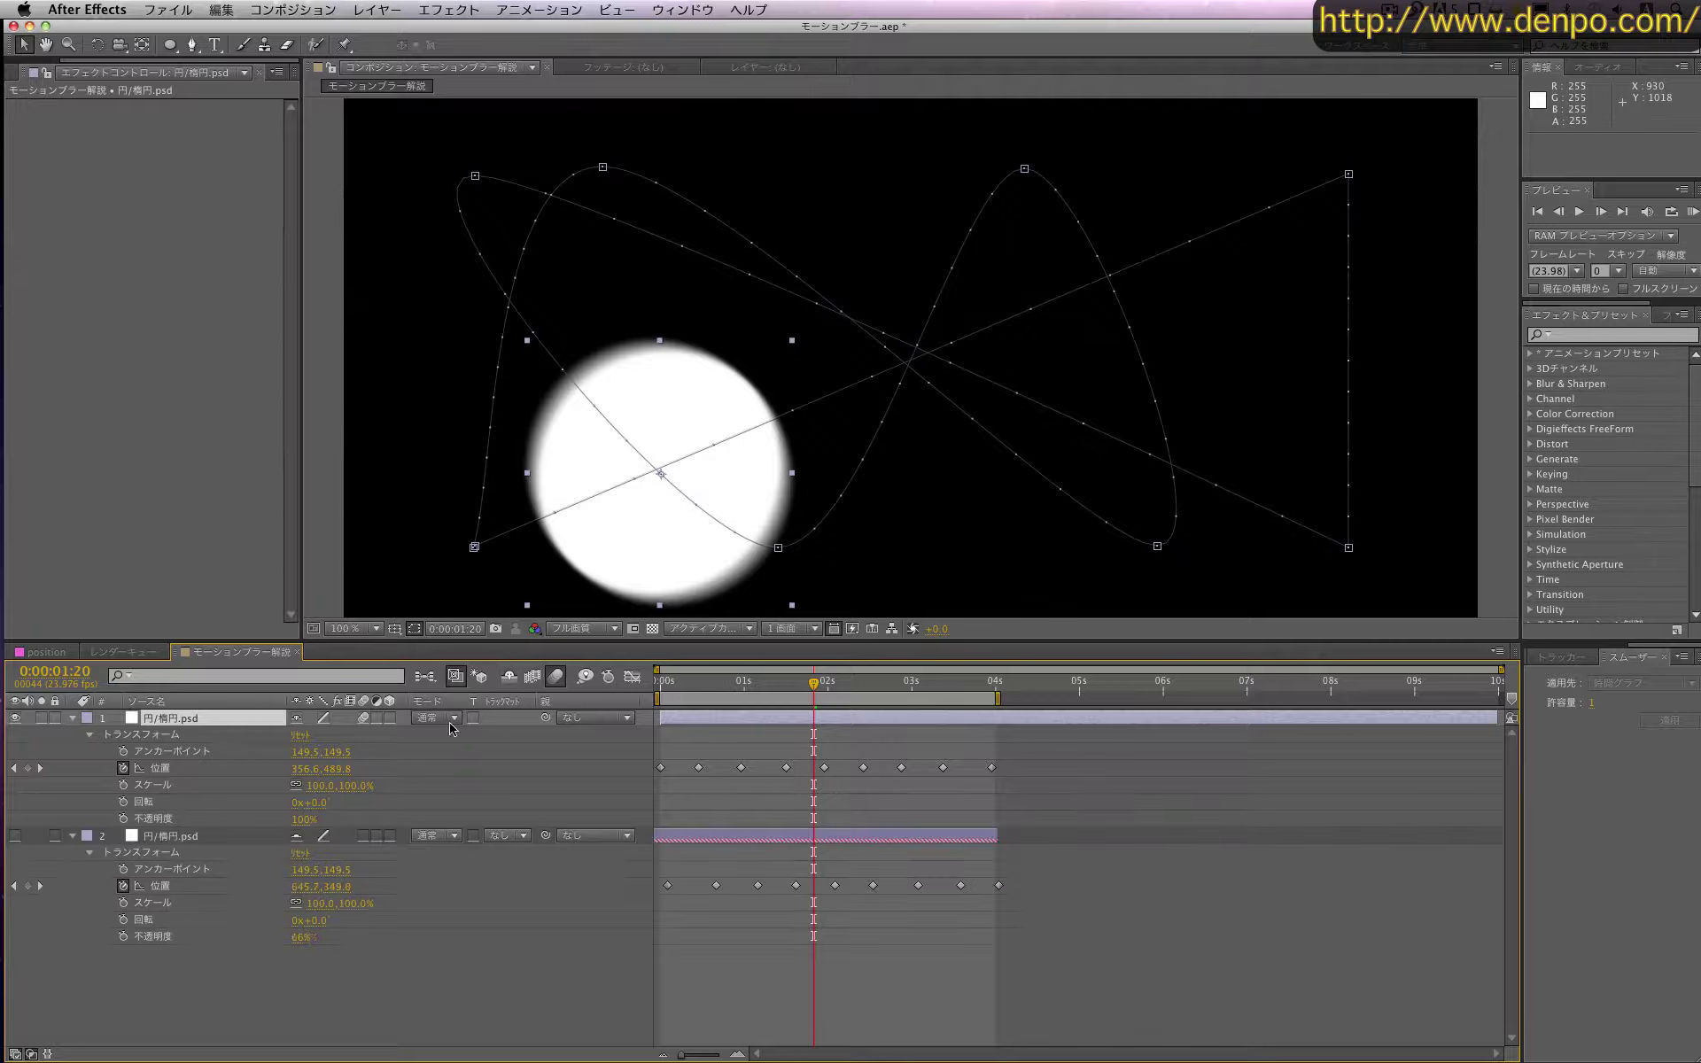
{"action": "left_click", "coordinate": [15, 836]}
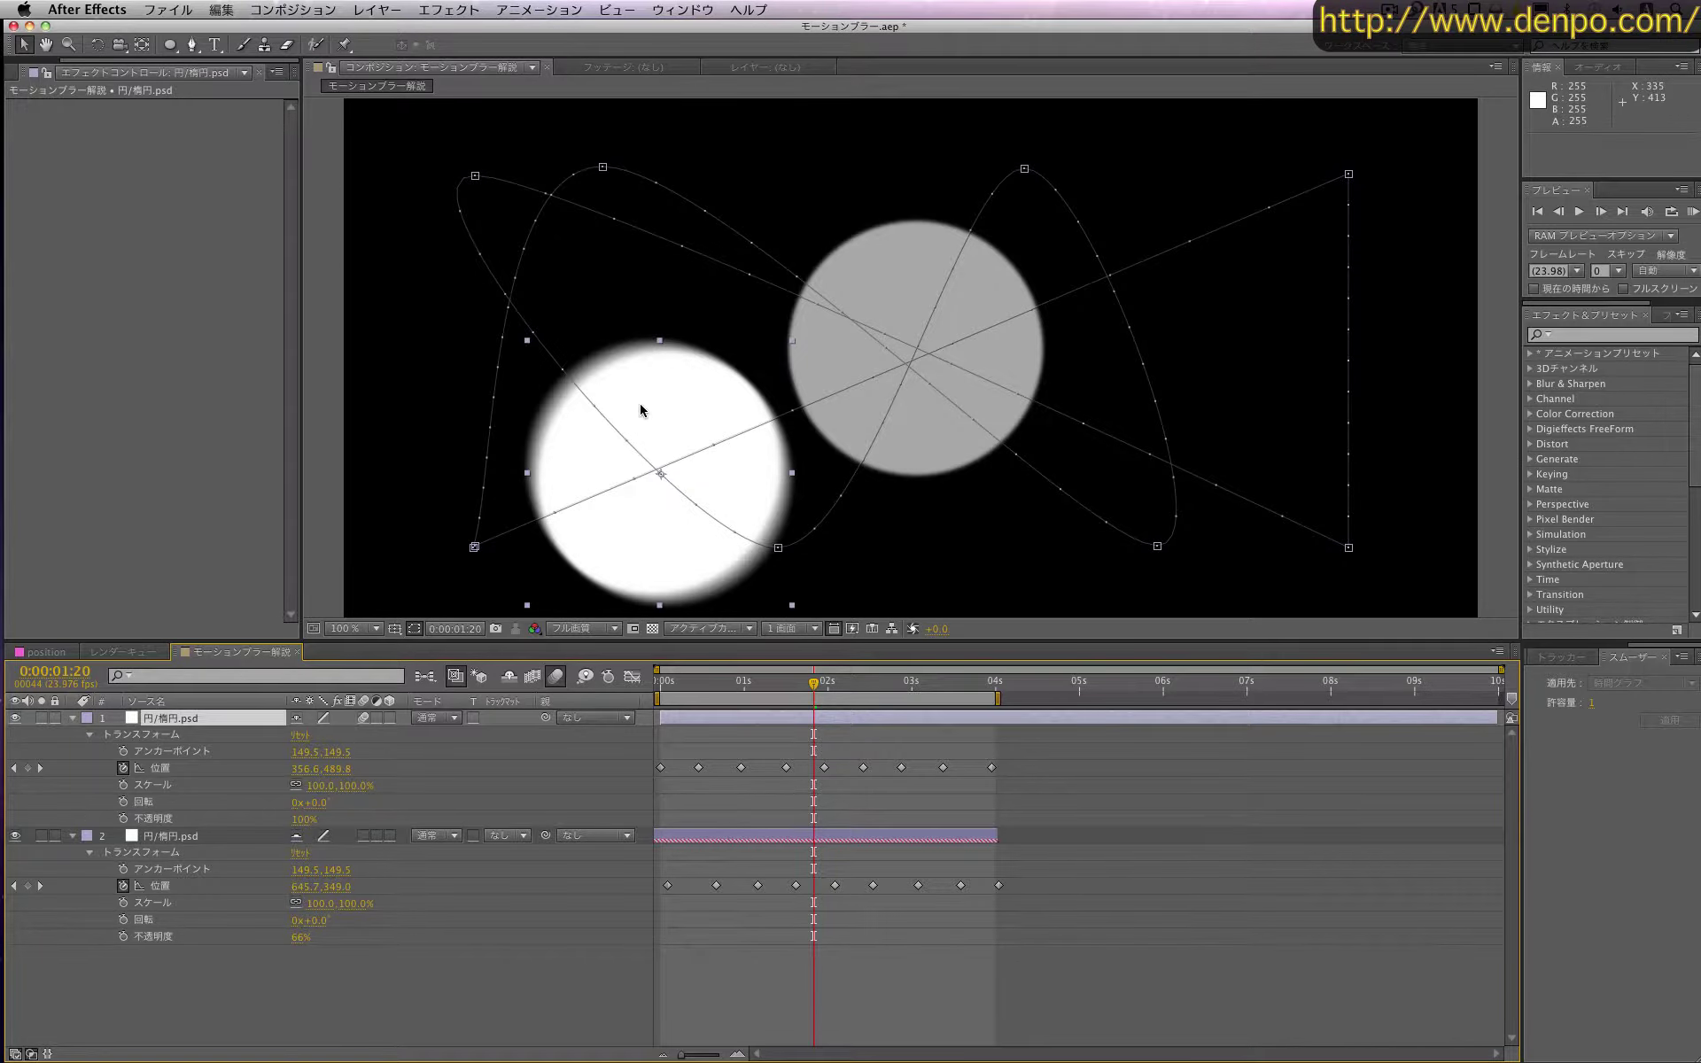
{"action": "scroll", "coordinate": [646, 407], "scroll_direction": "down", "scroll_amount": 1}
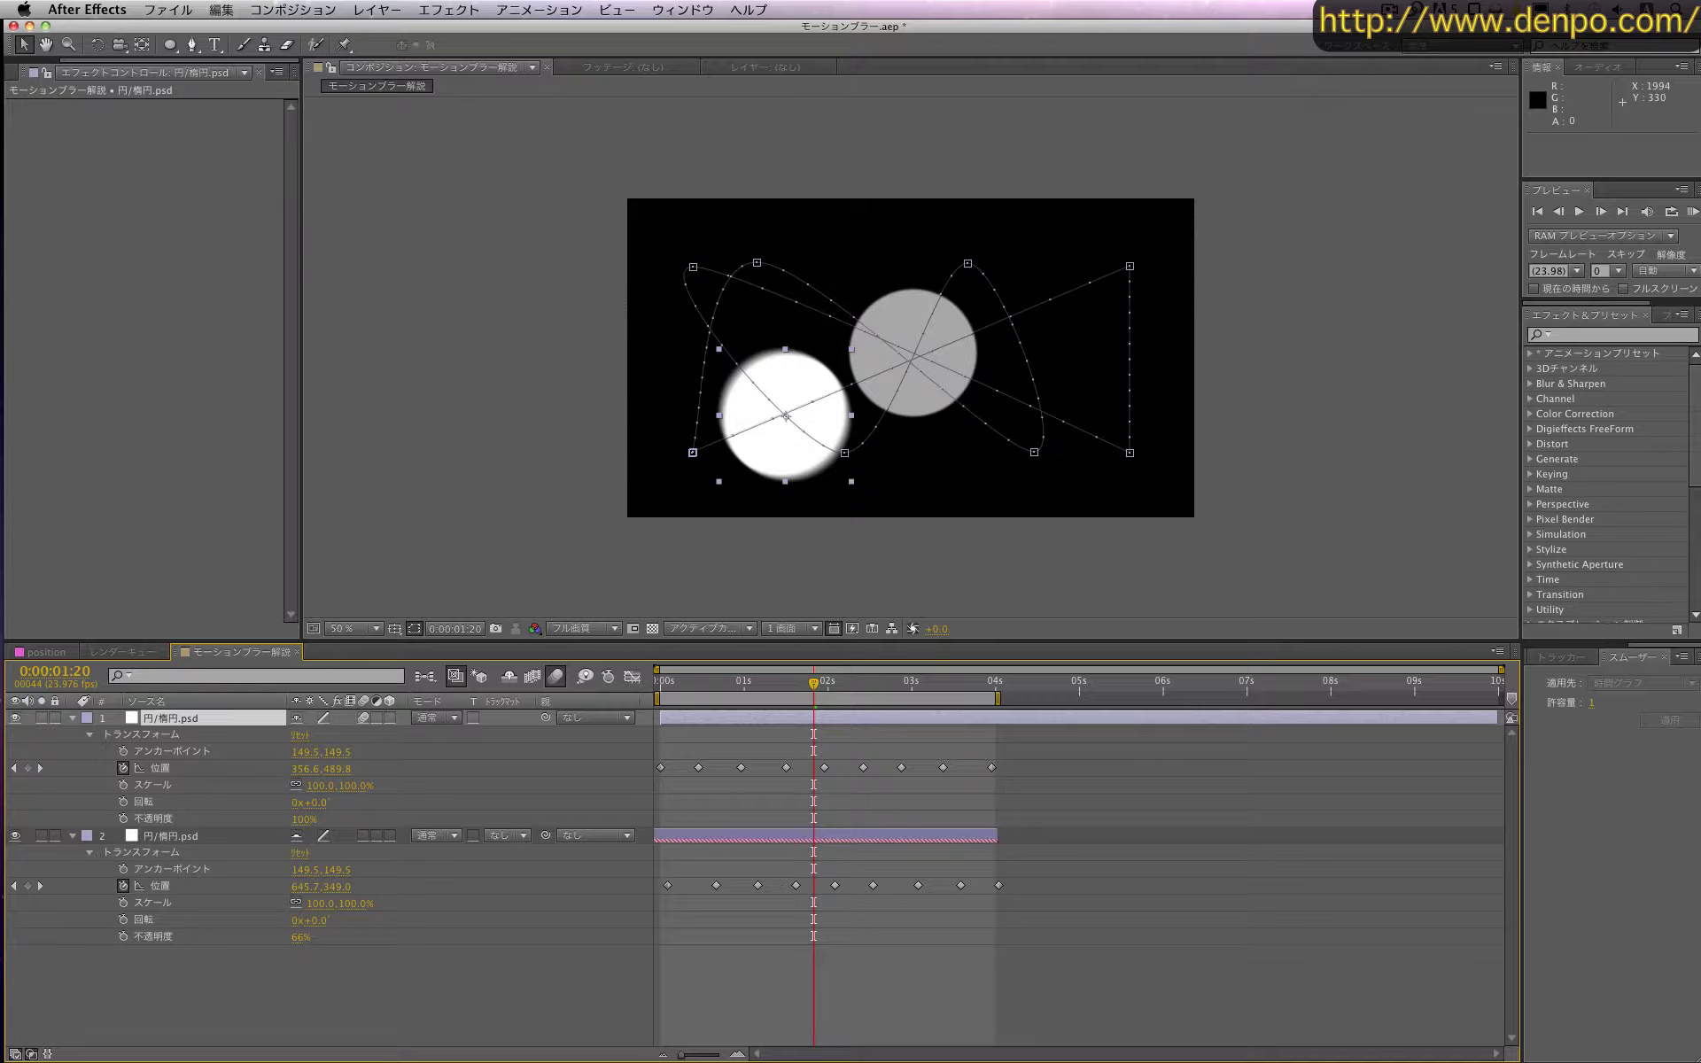
{"action": "left_click", "coordinate": [1692, 212]}
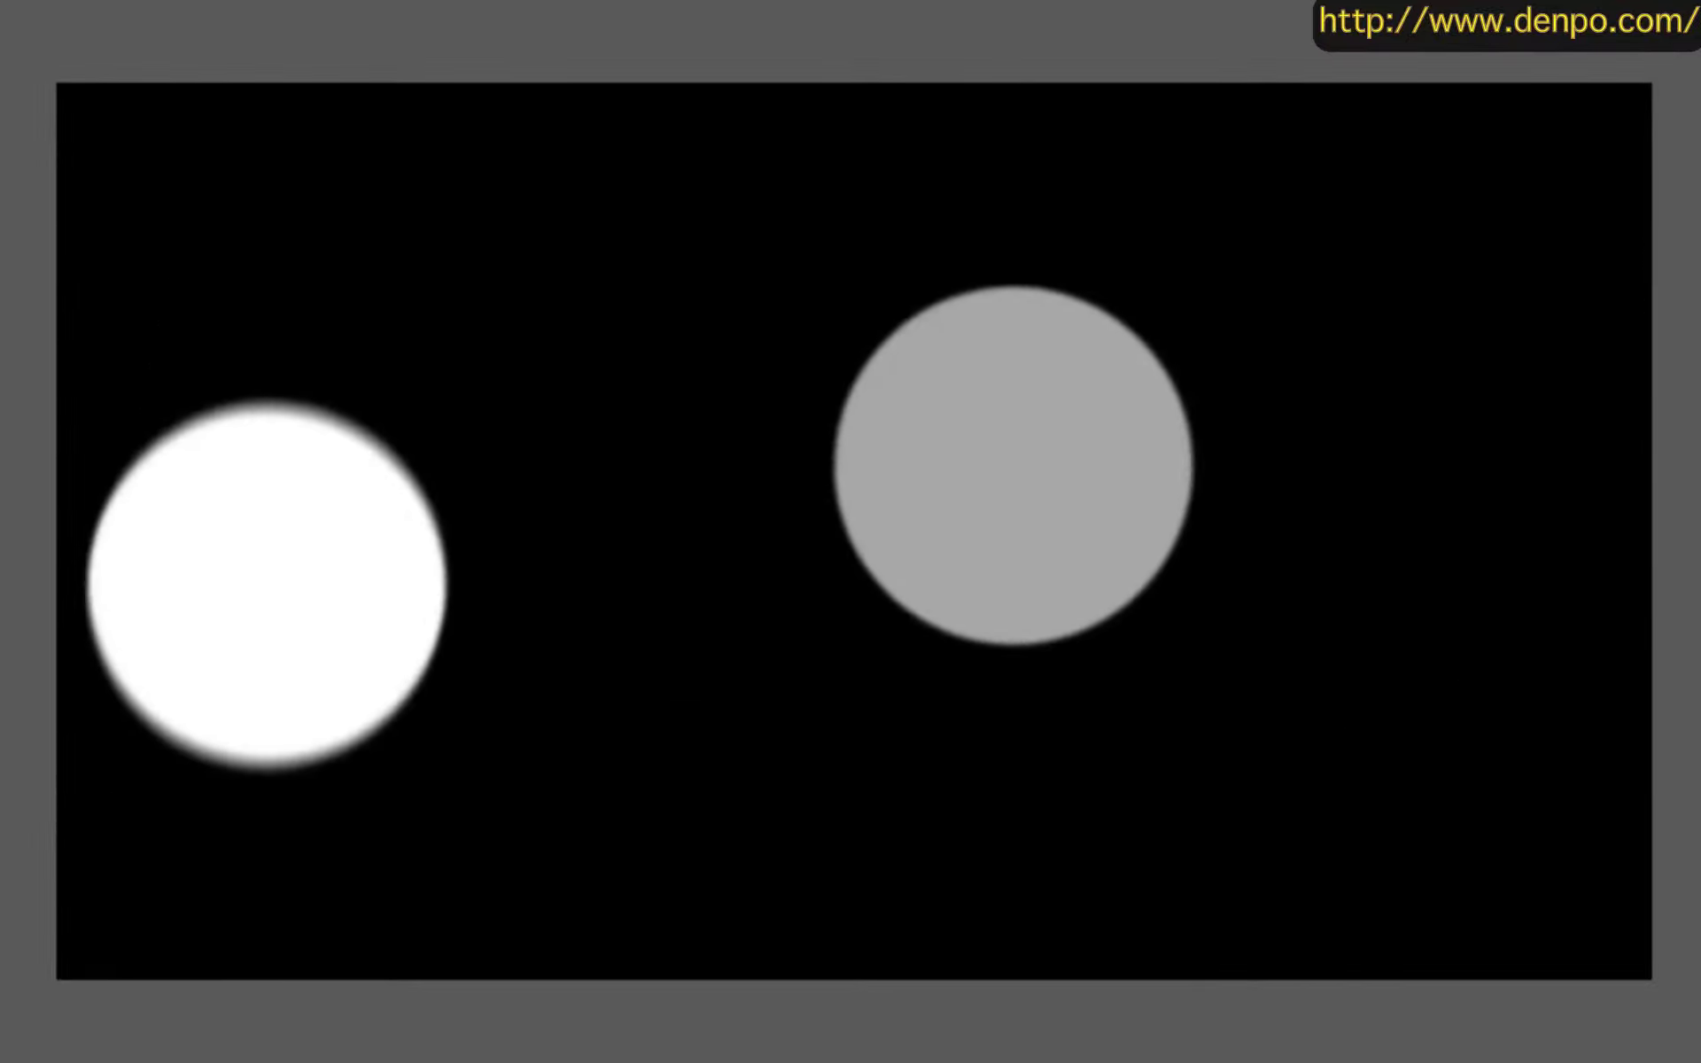
Step: Stop the RAM preview, leaving both circles paused along their motion paths
{"action": "key", "text": "space"}
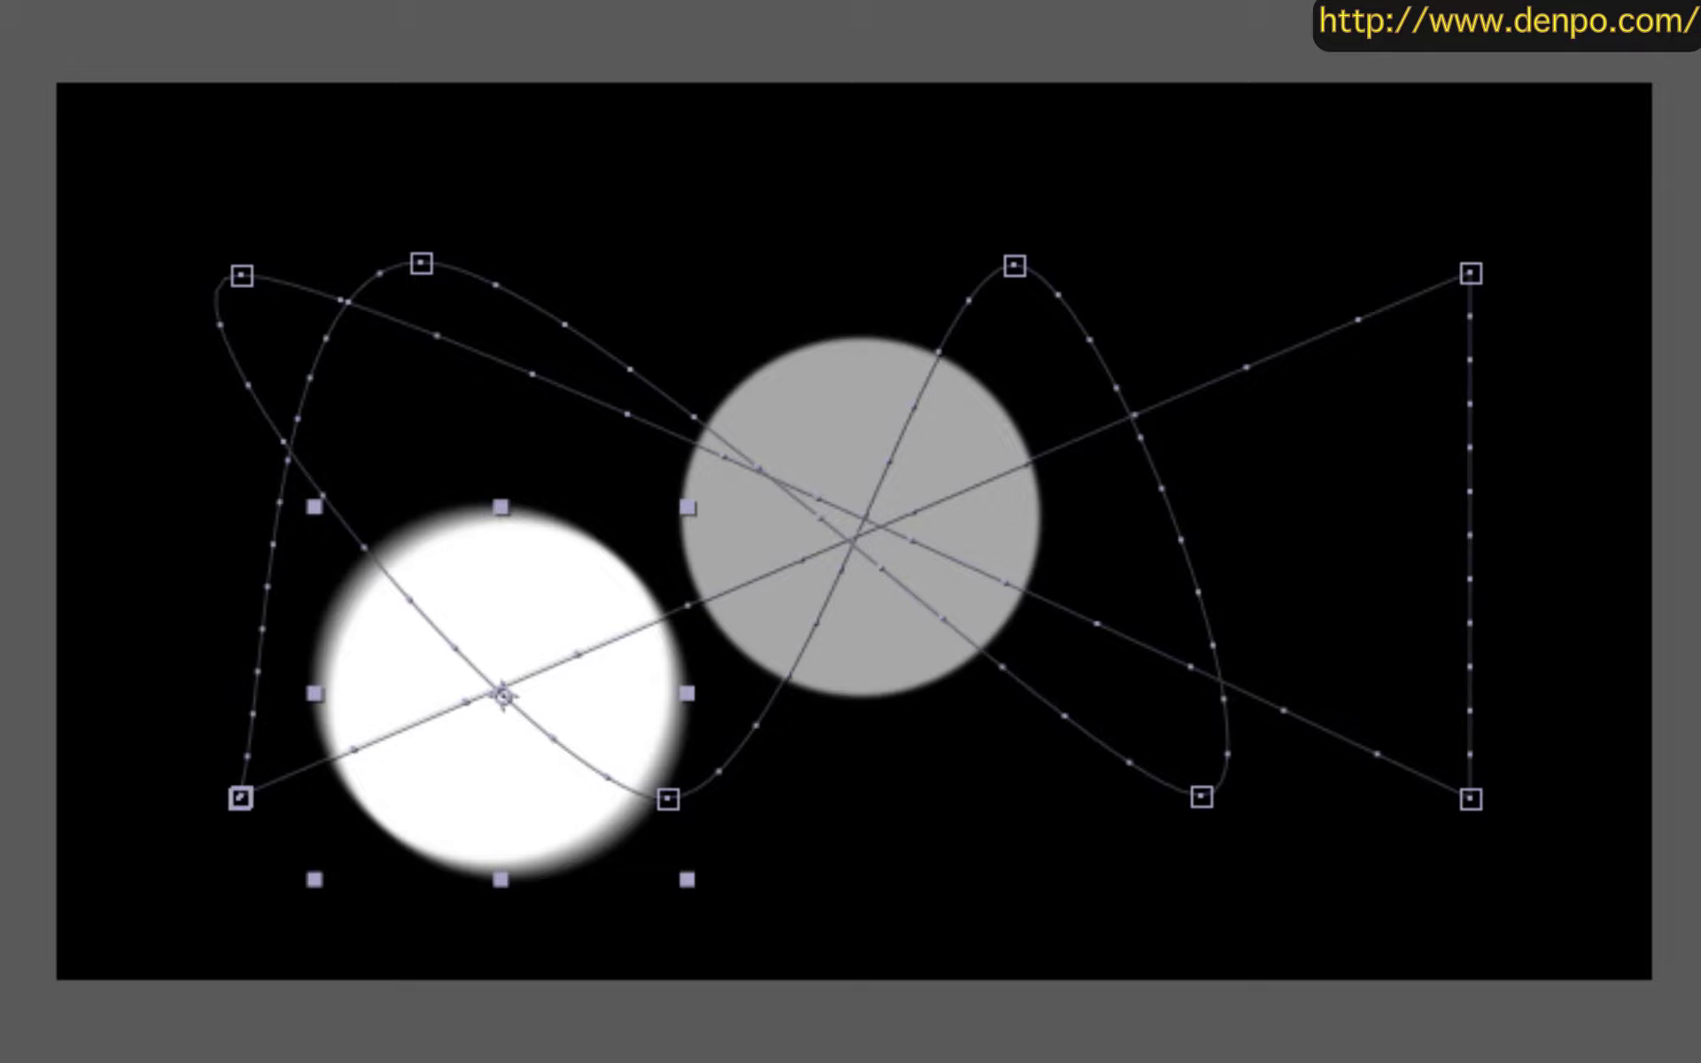